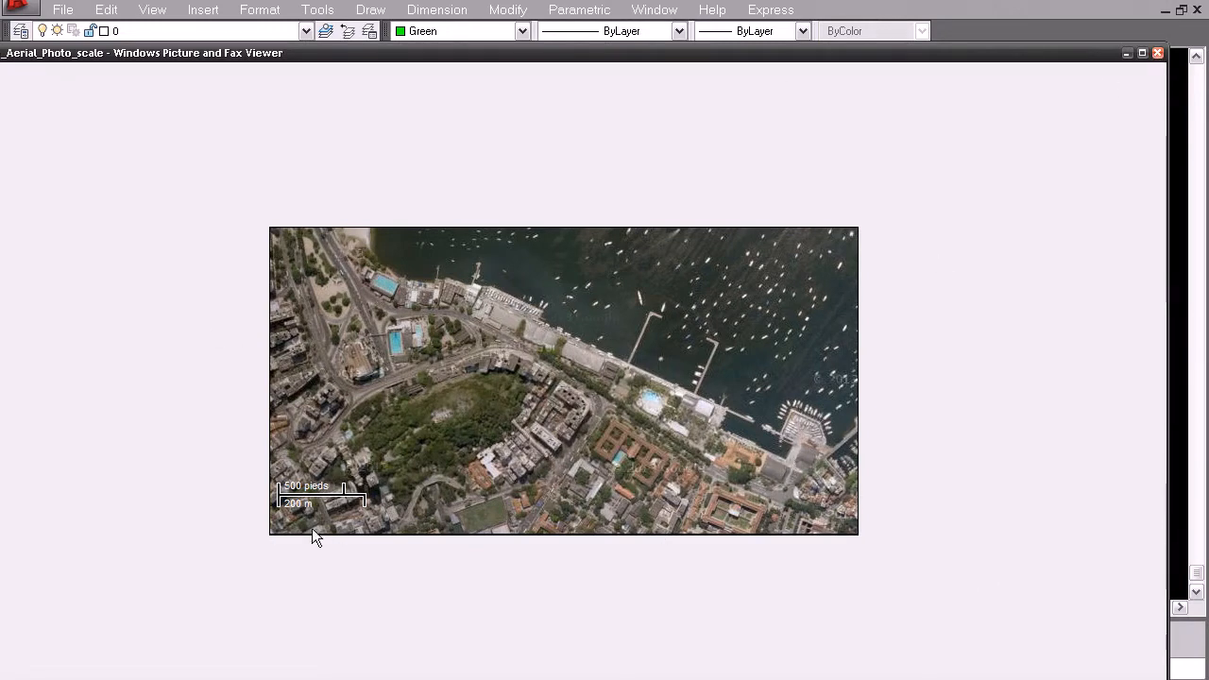
- Close the aerial photo preview and clear the Plans folder window away from the drawing area
left_click(1157, 54)
left_click(716, 368)
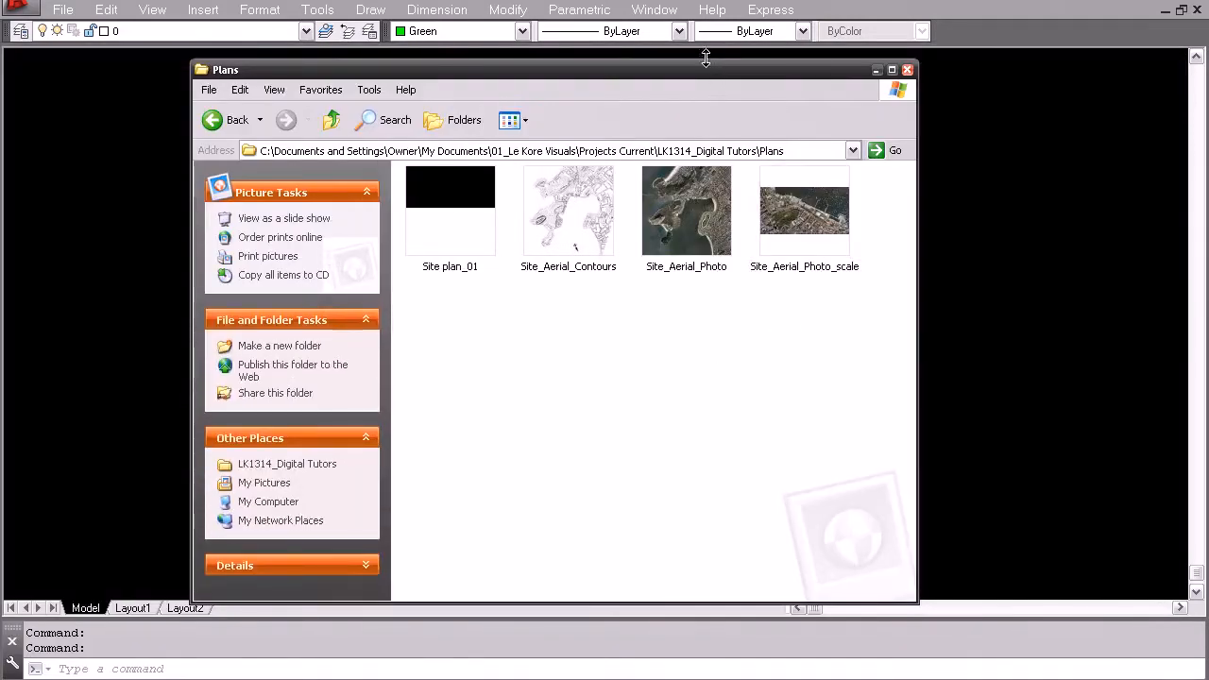
mouse_move(701, 68)
left_mouse_down()
mouse_move(754, 82)
mouse_move(1208, 81)
left_mouse_up()
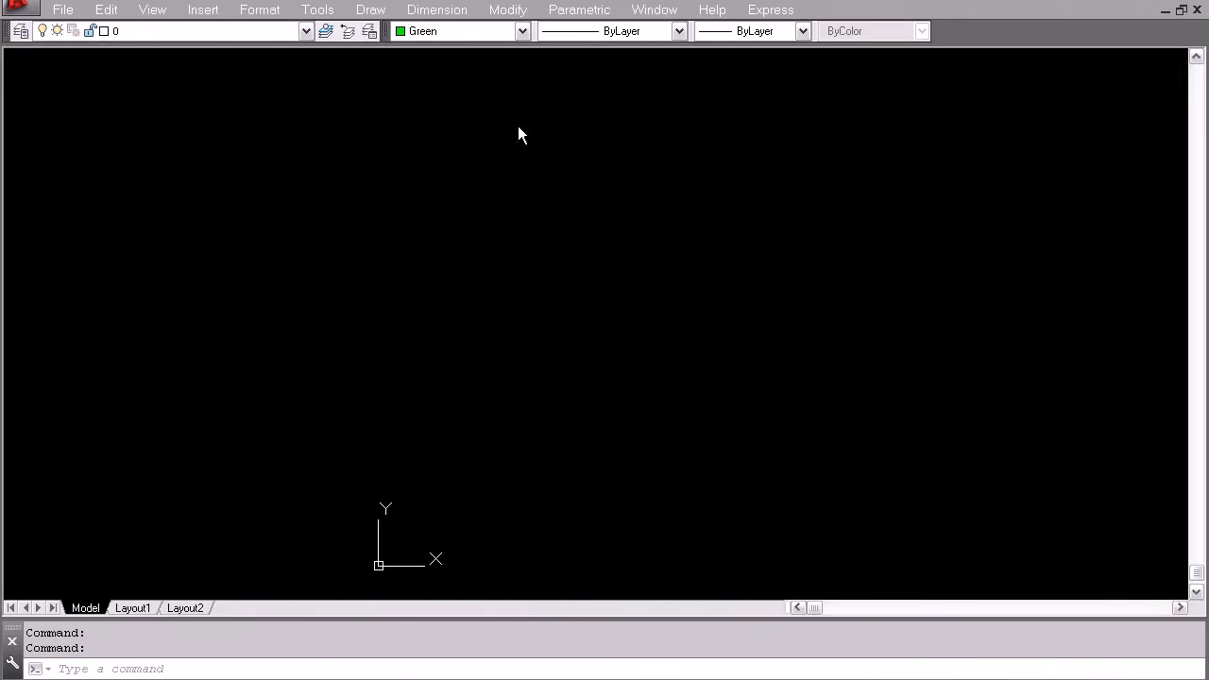
- Attach the Site_Aerial_Contours raster image from the Plans folder and place it in the empty drawing
left_click(200, 11)
left_click(252, 147)
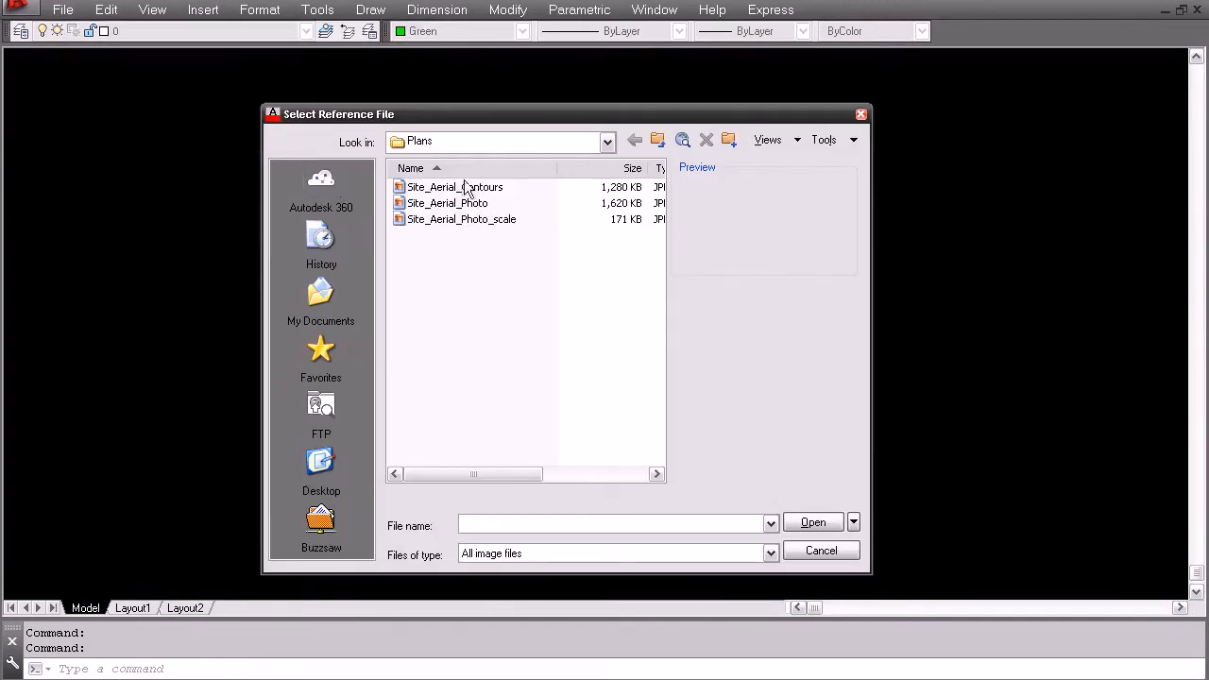
left_click(459, 188)
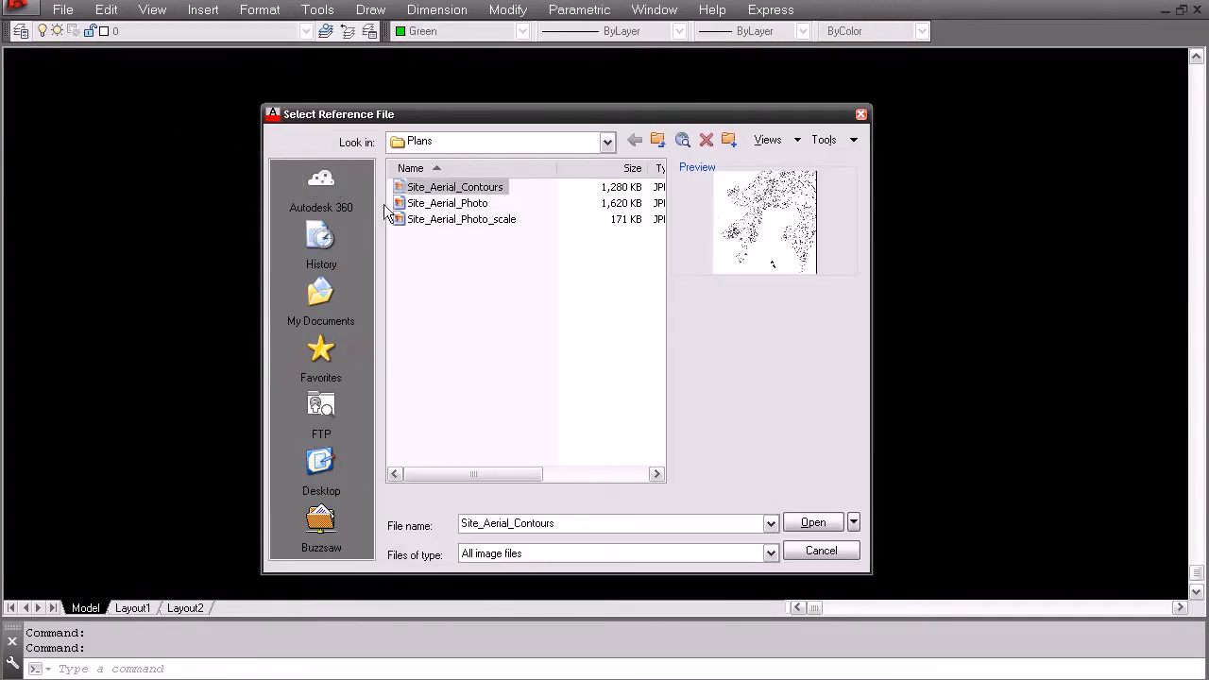
double_click(453, 191)
left_click(619, 483)
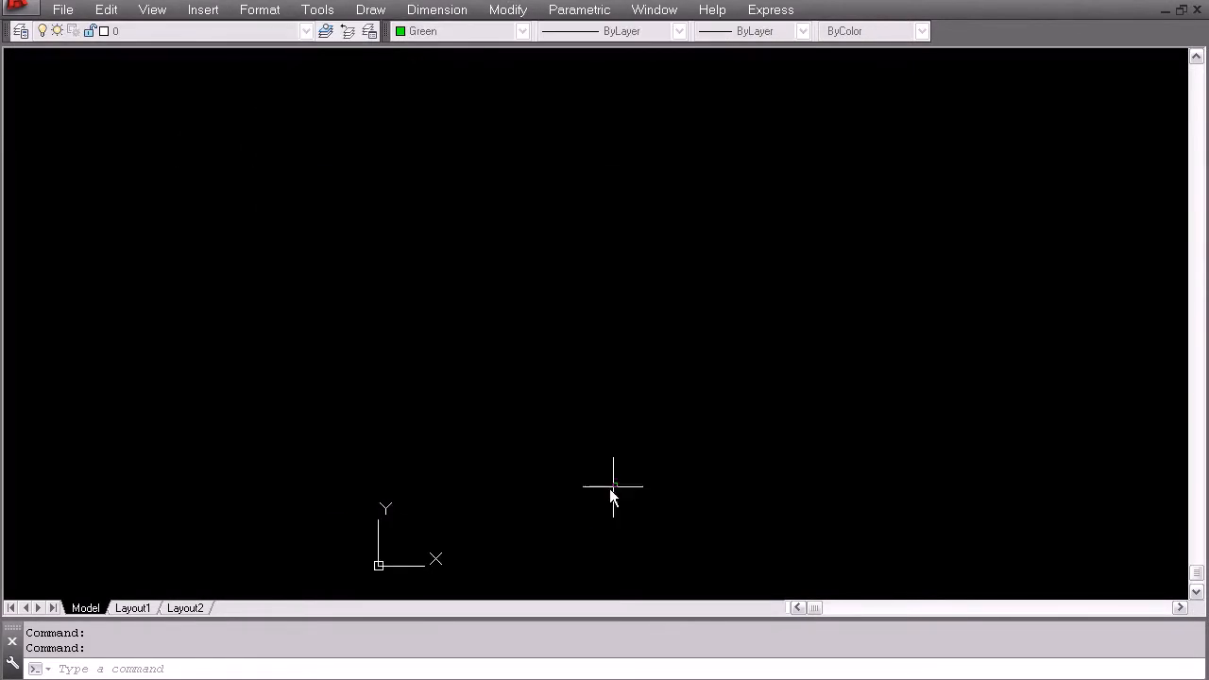
left_click(441, 521)
middle_click_drag(615, 437, 335, 418)
- Attach the Site_Aerial_Photo raster image and place it to the right of the contours image
left_click(203, 9)
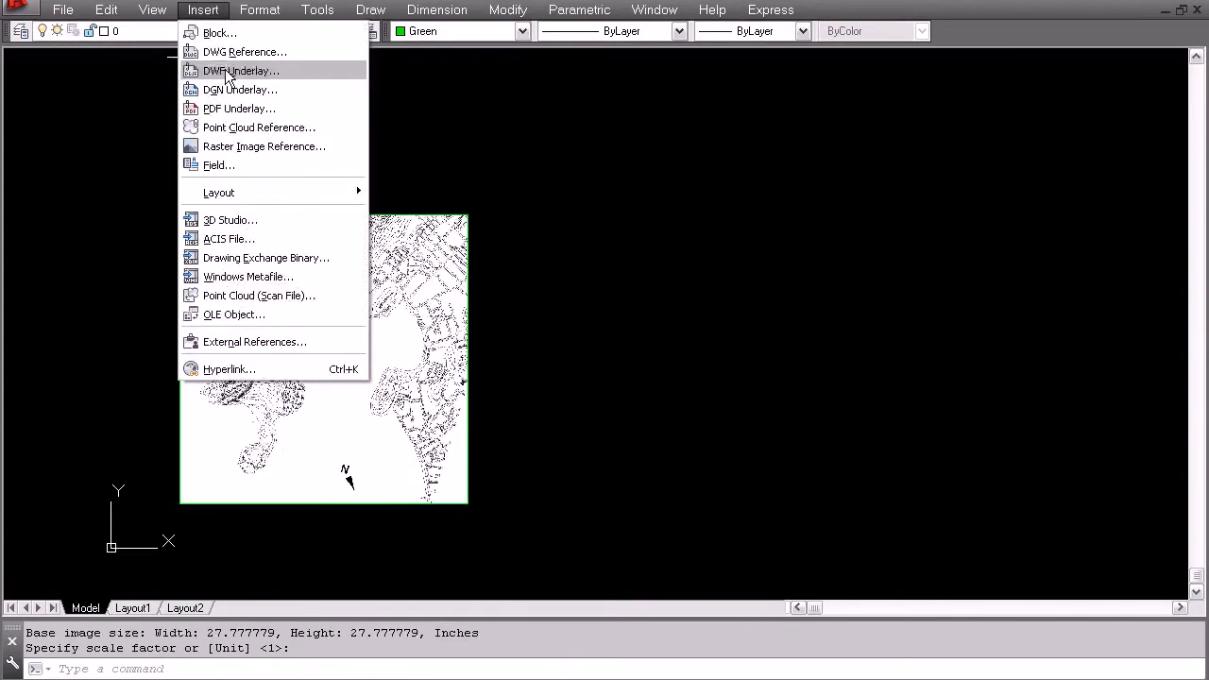
left_click(248, 146)
left_click(447, 203)
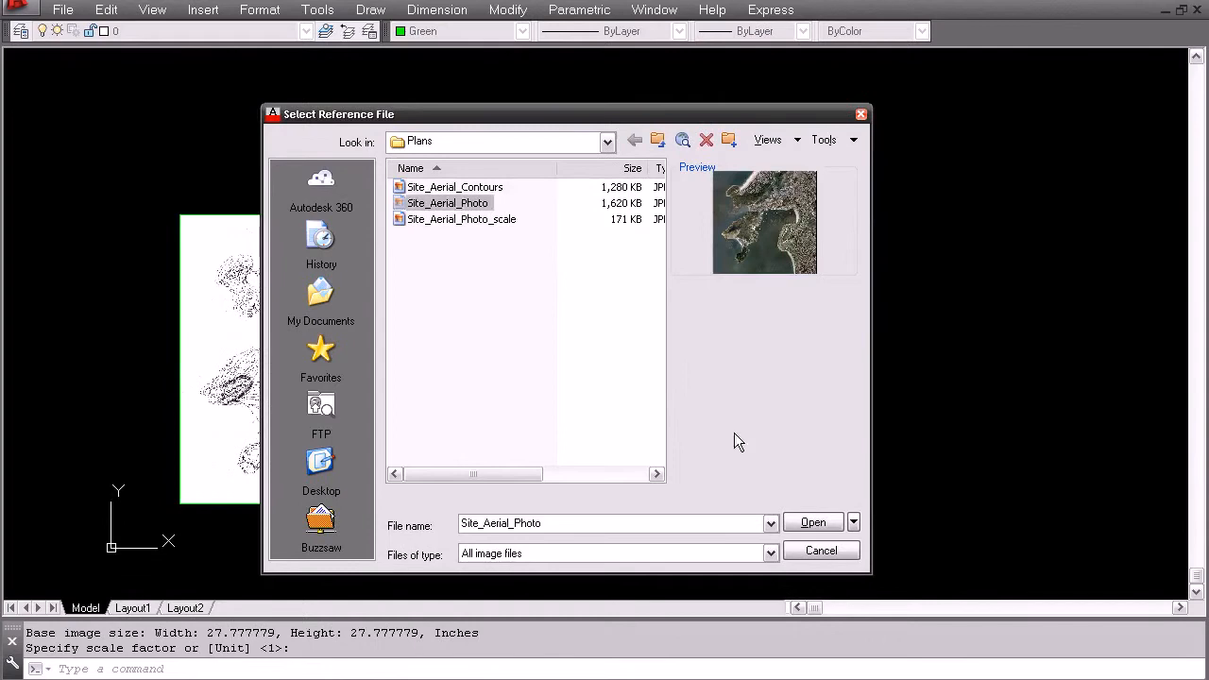
left_click(811, 524)
left_click(612, 486)
left_click(523, 504)
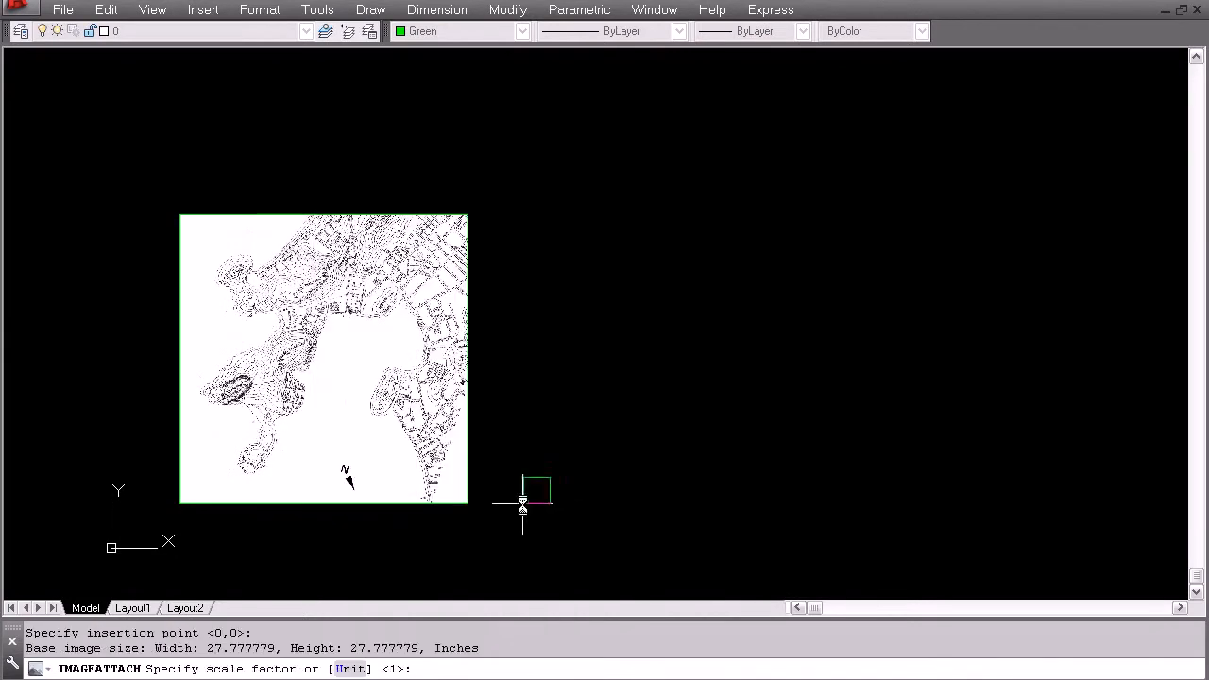
left_click(513, 508)
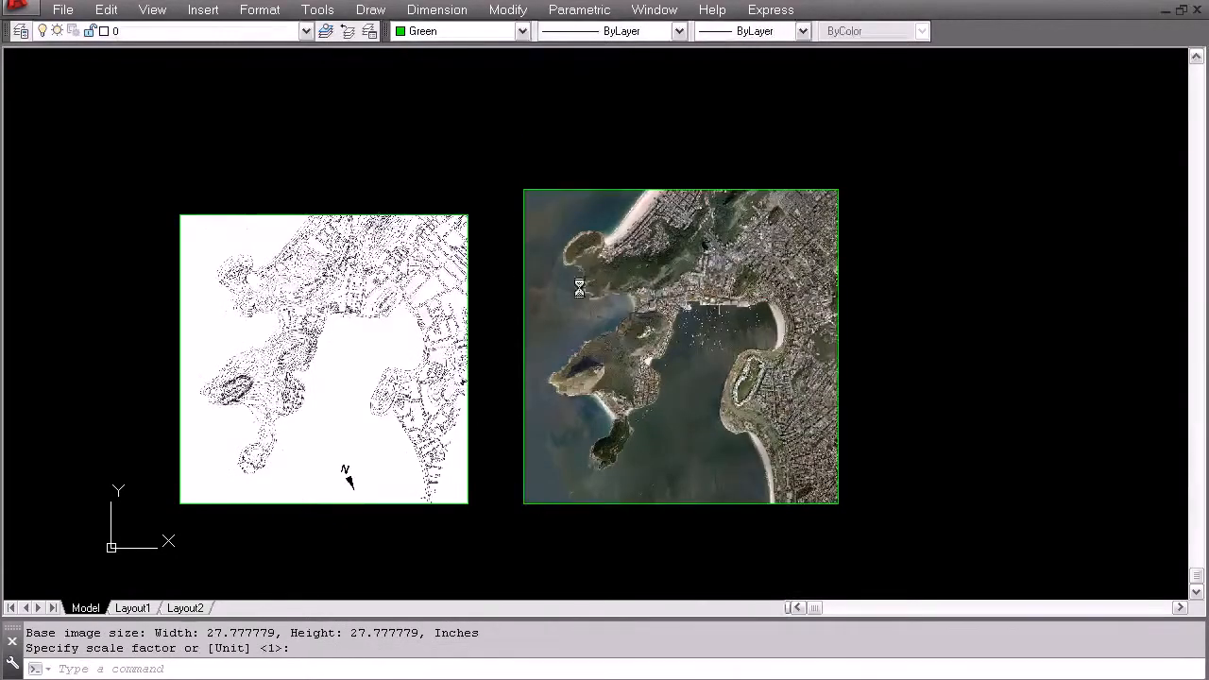
middle_click_drag(554, 277, 392, 277)
- Attach the Site_Aerial_Photo_scale raster image with a relative path and place it to the right of the large aerial photo
left_click(204, 10)
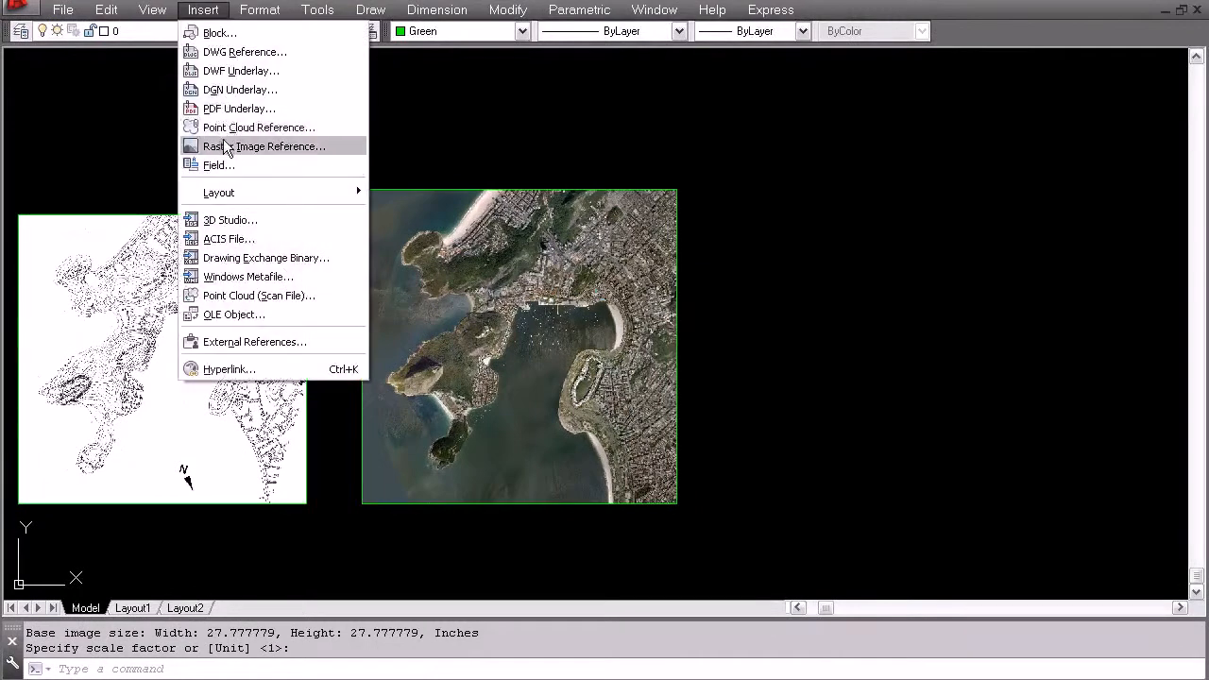
left_click(204, 143)
double_click(470, 220)
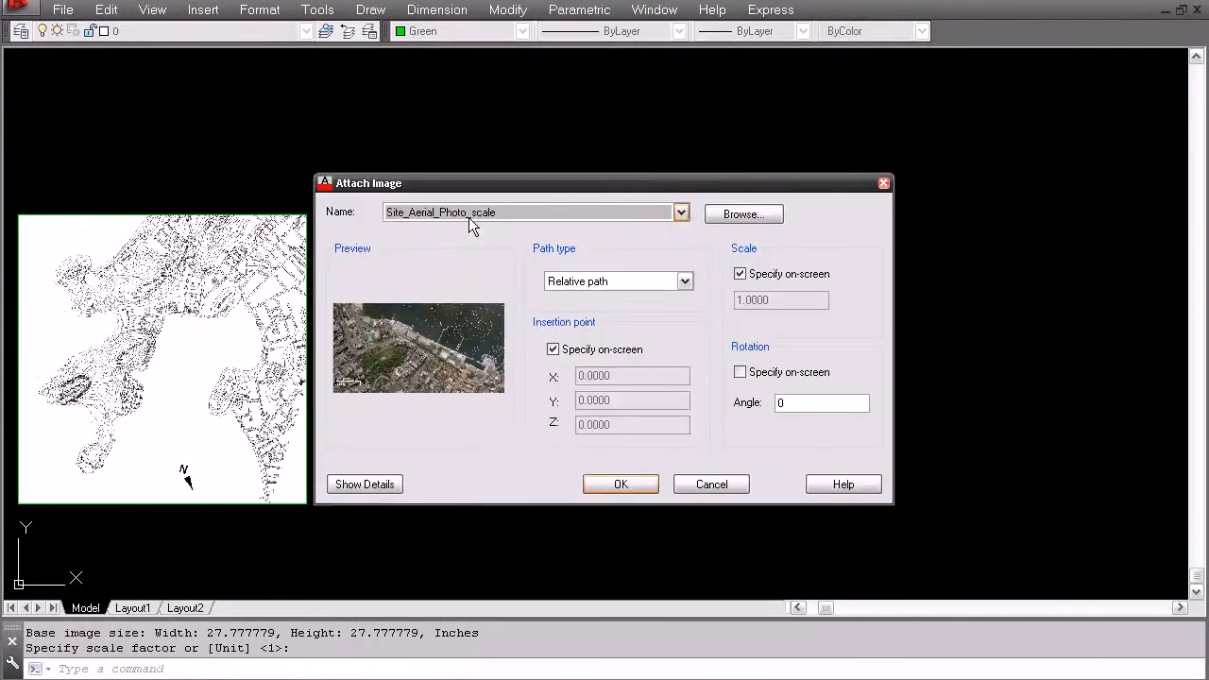
left_click(596, 483)
left_click(701, 507)
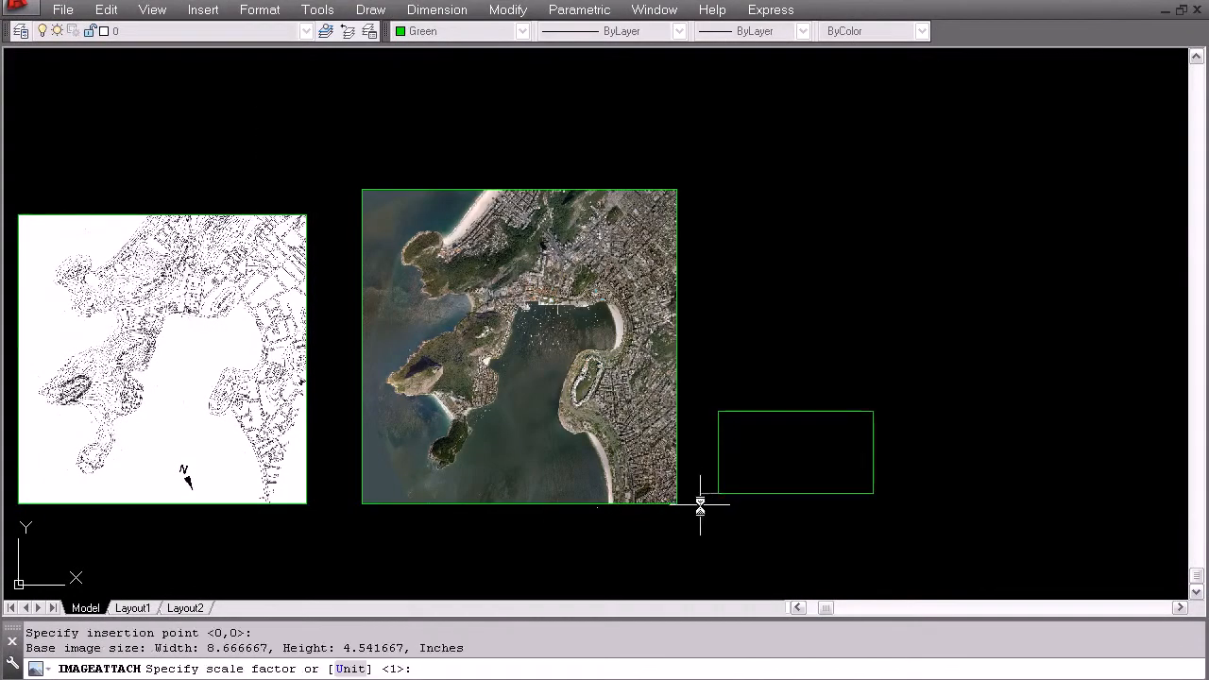
key("Return")
- Examine the 200 m scale bar on the small aerial photo and compare that photo with the large one
middle_click_drag(347, 372, 604, 352)
middle_click_drag(627, 399, 434, 377)
scroll(797, 461, "up", 5)
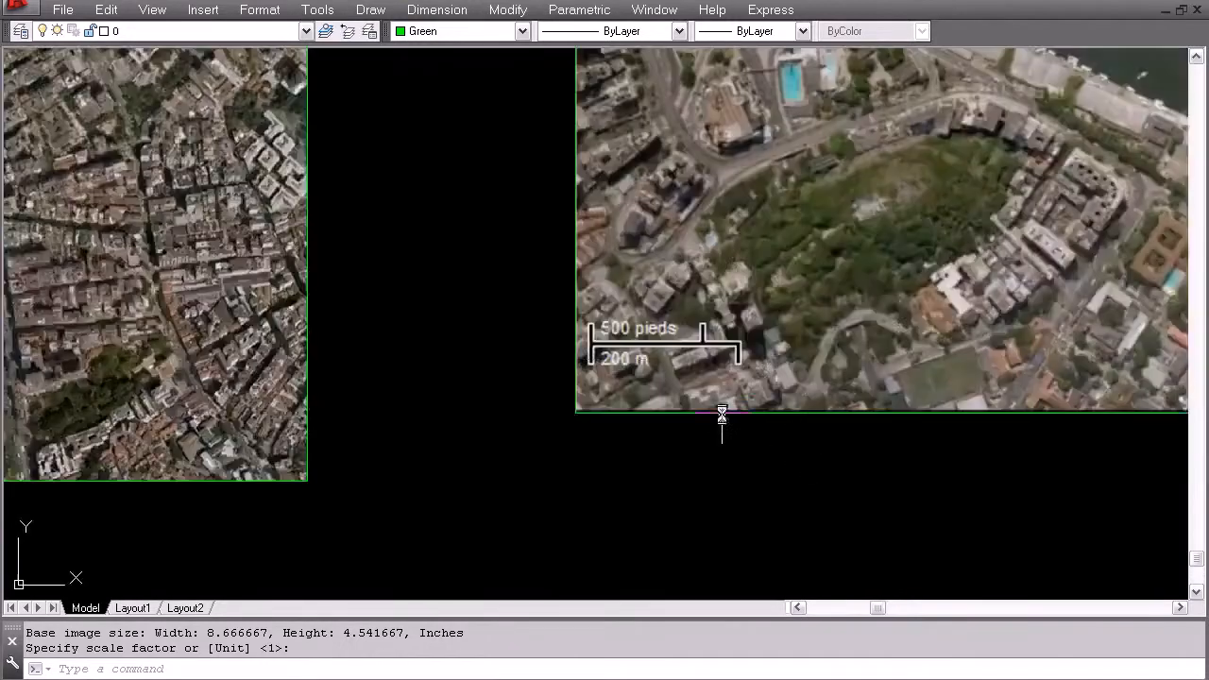
scroll(620, 364, "up", 3)
middle_click_drag(667, 380, 456, 359)
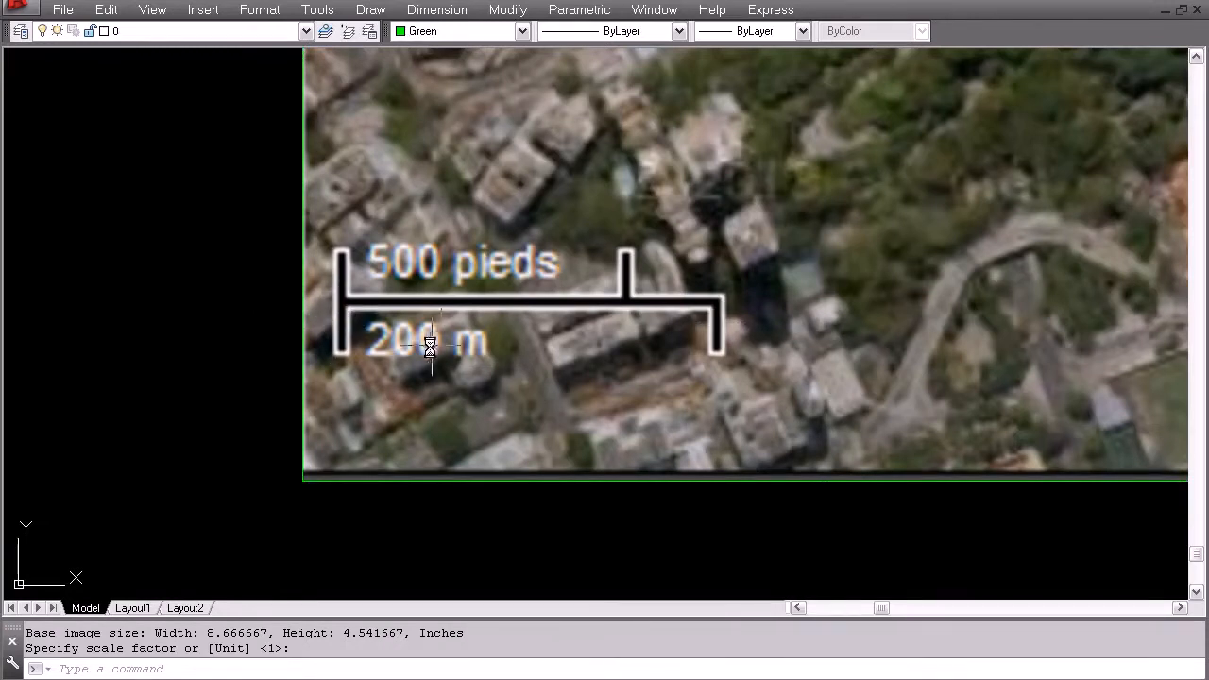
scroll(463, 353, "down", 5)
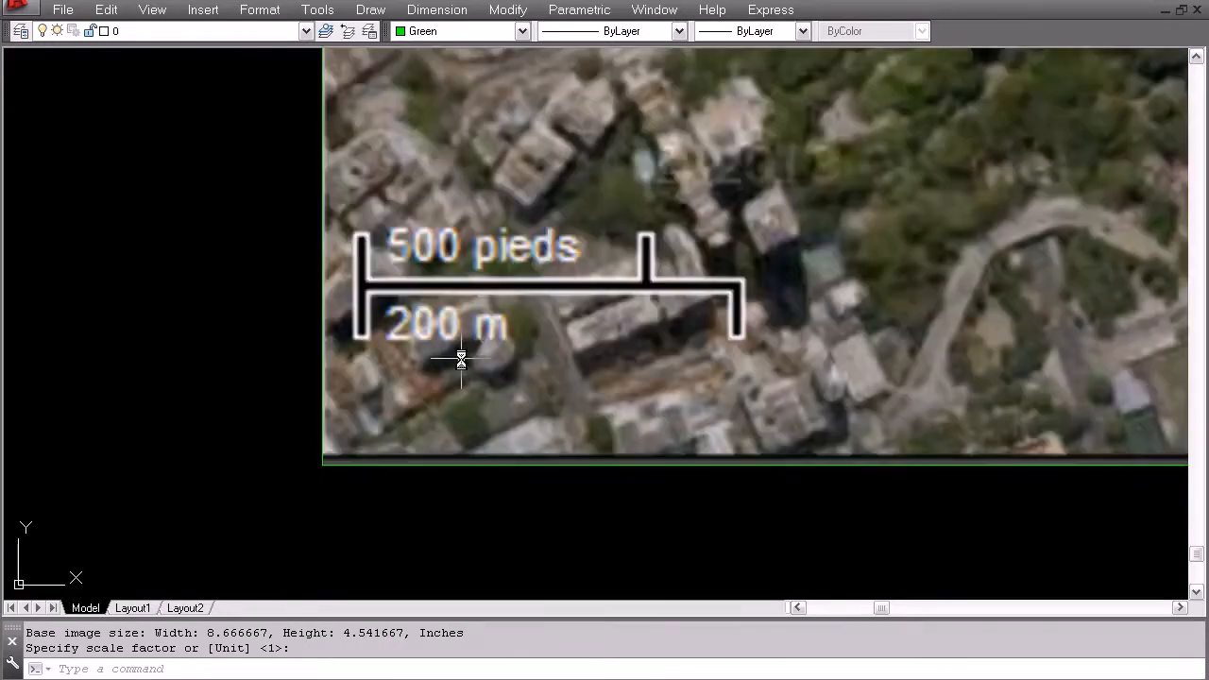
scroll(472, 380, "up", 2)
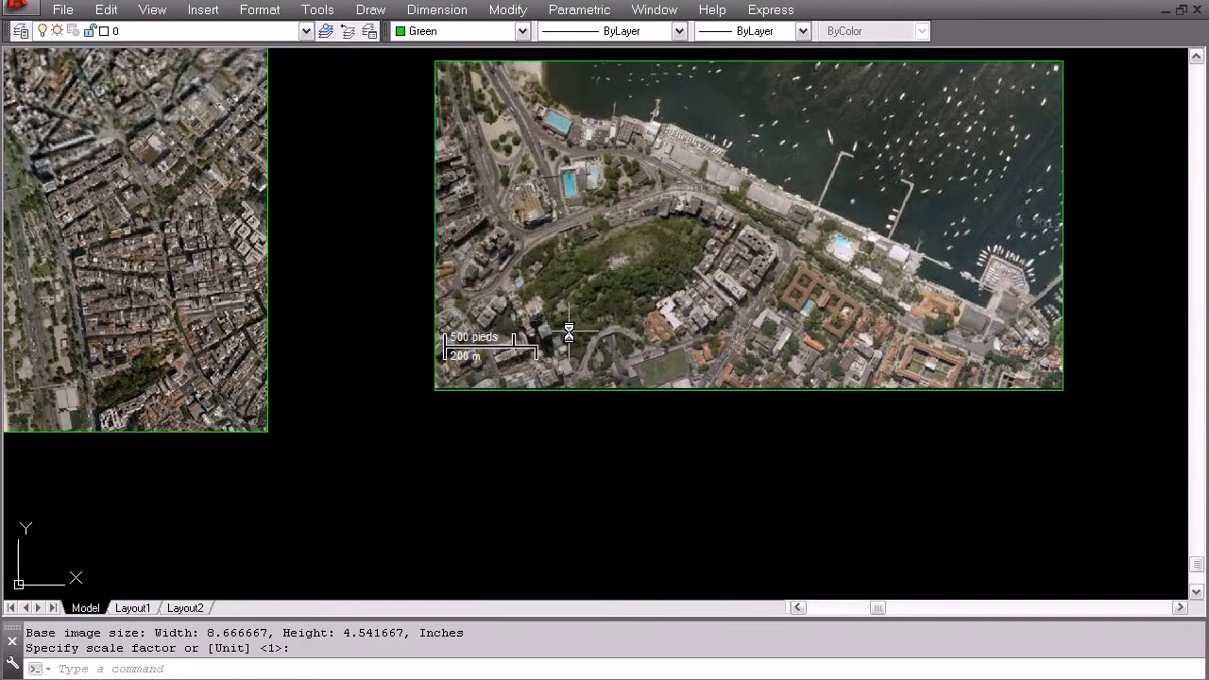
middle_click_drag(572, 234, 572, 291)
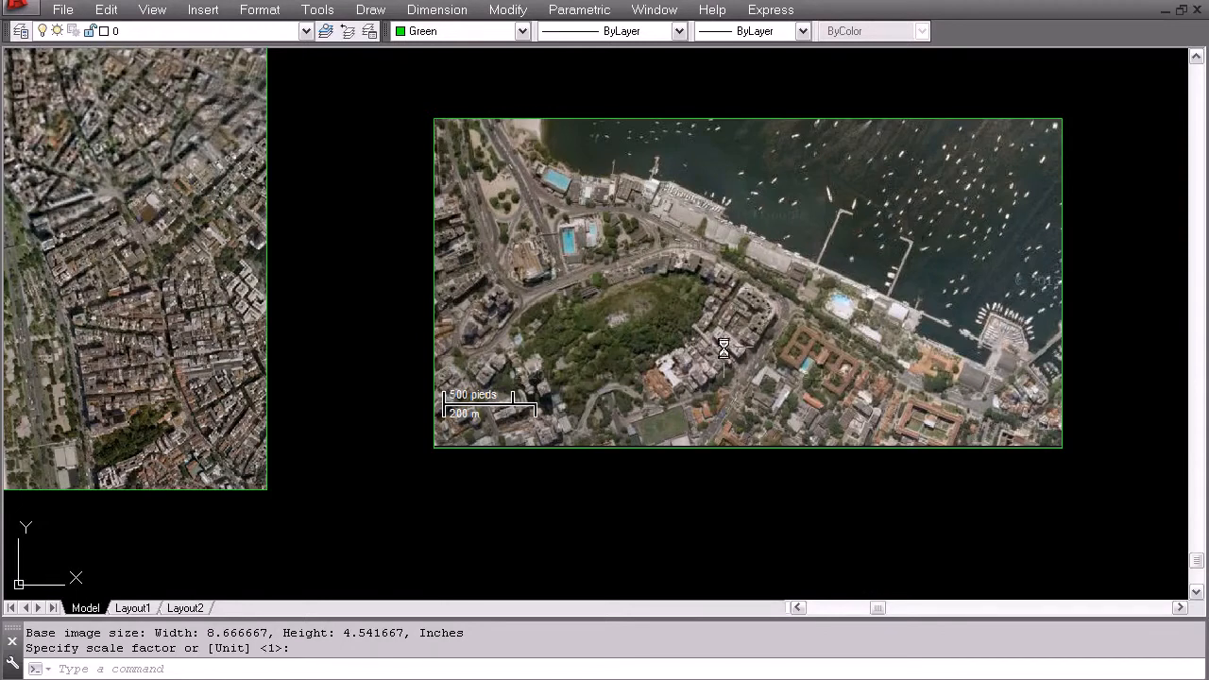
scroll(550, 273, "down", 3)
middle_click_drag(277, 240, 503, 403)
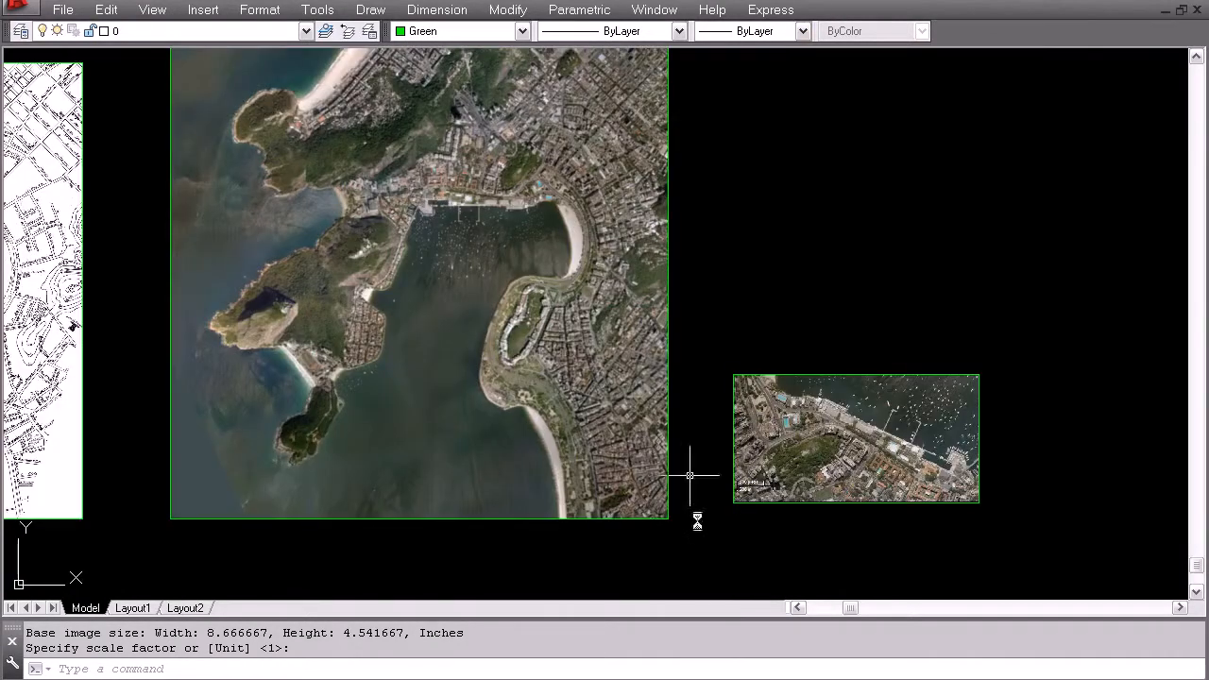
- Draw a vertical line through the left end of the small photo's scale bar, extending below the image edge
middle_click_drag(775, 500, 615, 394)
scroll(604, 415, "up", 4)
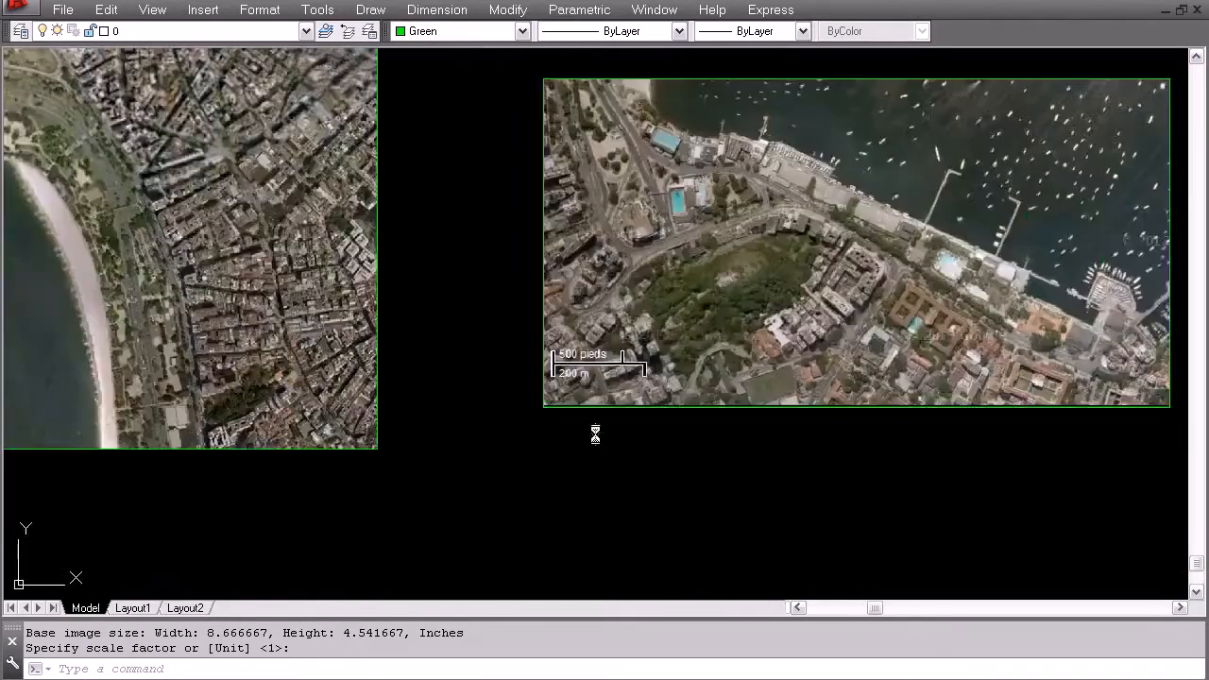
scroll(574, 378, "up", 4)
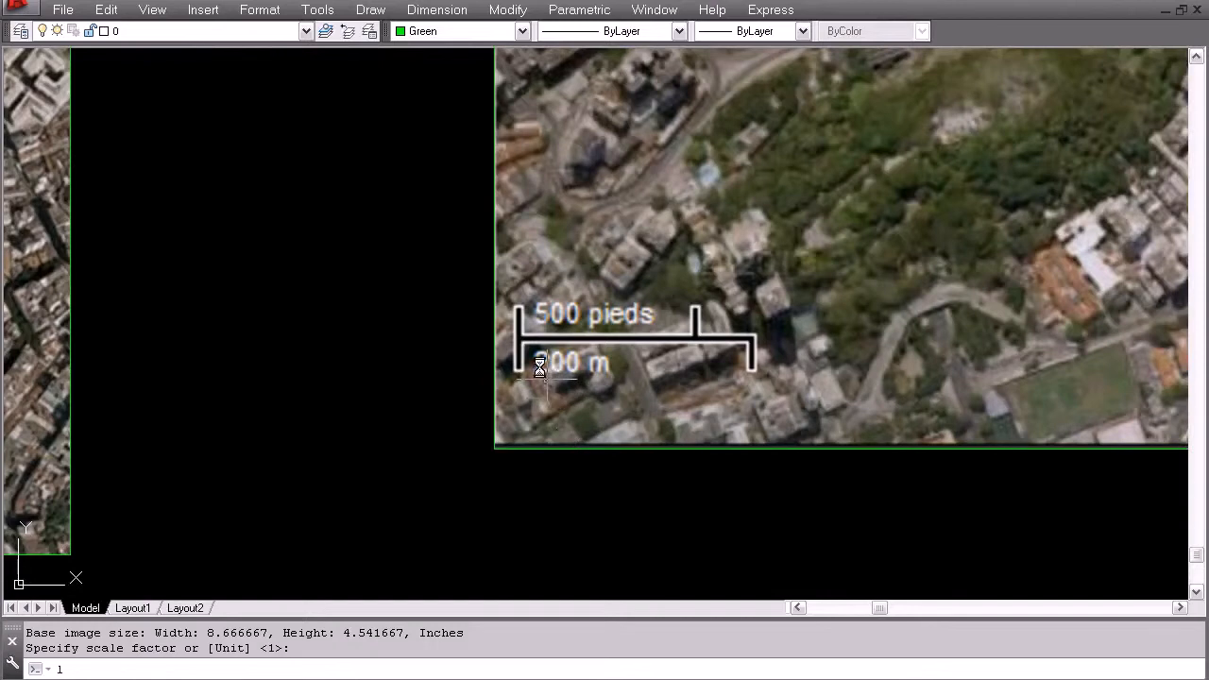
type("l")
key("Return")
left_click(519, 282)
left_click(521, 581)
key("Escape")
- Move the vertical line onto the centre of the scale bar's left end mark
scroll(560, 407, "up", 6)
type("m")
key("Return")
left_click(629, 449)
left_click(561, 419)
scroll(637, 365, "up", 4)
key("Return")
left_click(690, 339)
key("Escape")
scroll(570, 385, "down", 5)
key("Escape")
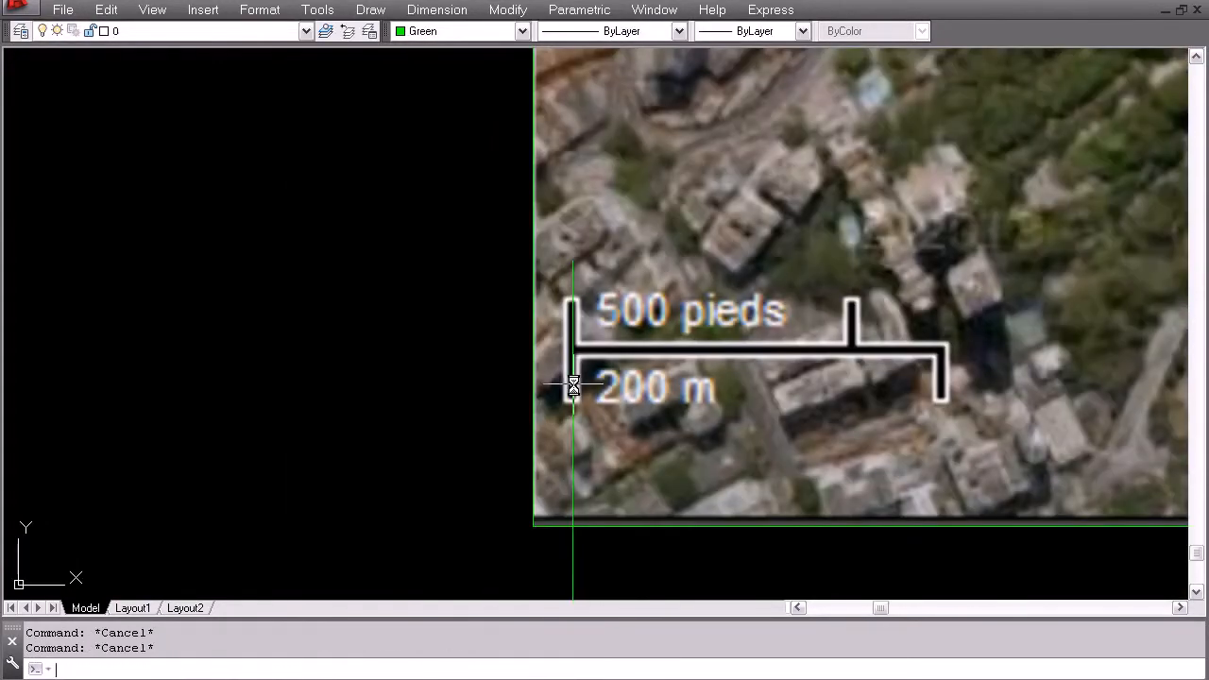
- Offset the vertical line 200 units to the right to mark the true length of the scale bar
type("o")
key("Return")
type("200")
key("Return")
left_click(574, 428)
left_click(846, 272)
key("Escape")
scroll(606, 387, "down", 2)
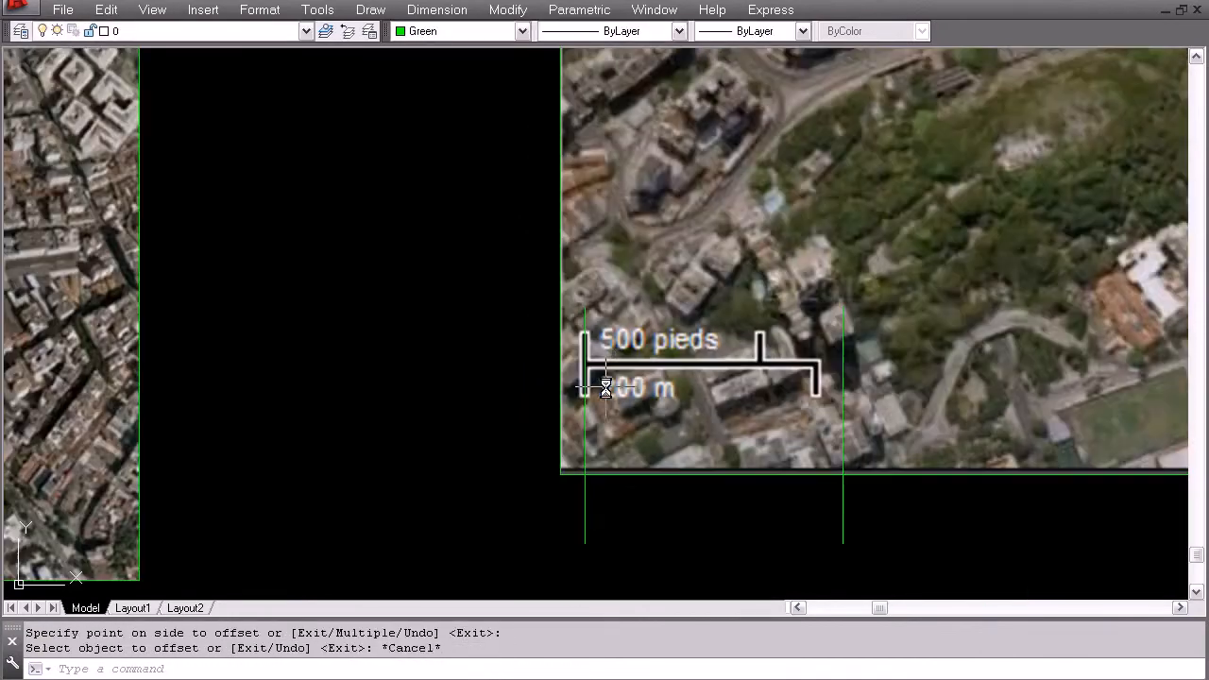
key("Escape")
type("s")
key("Escape")
key("Escape")
type("sc")
key("Return")
left_click_drag(685, 495, 686, 425)
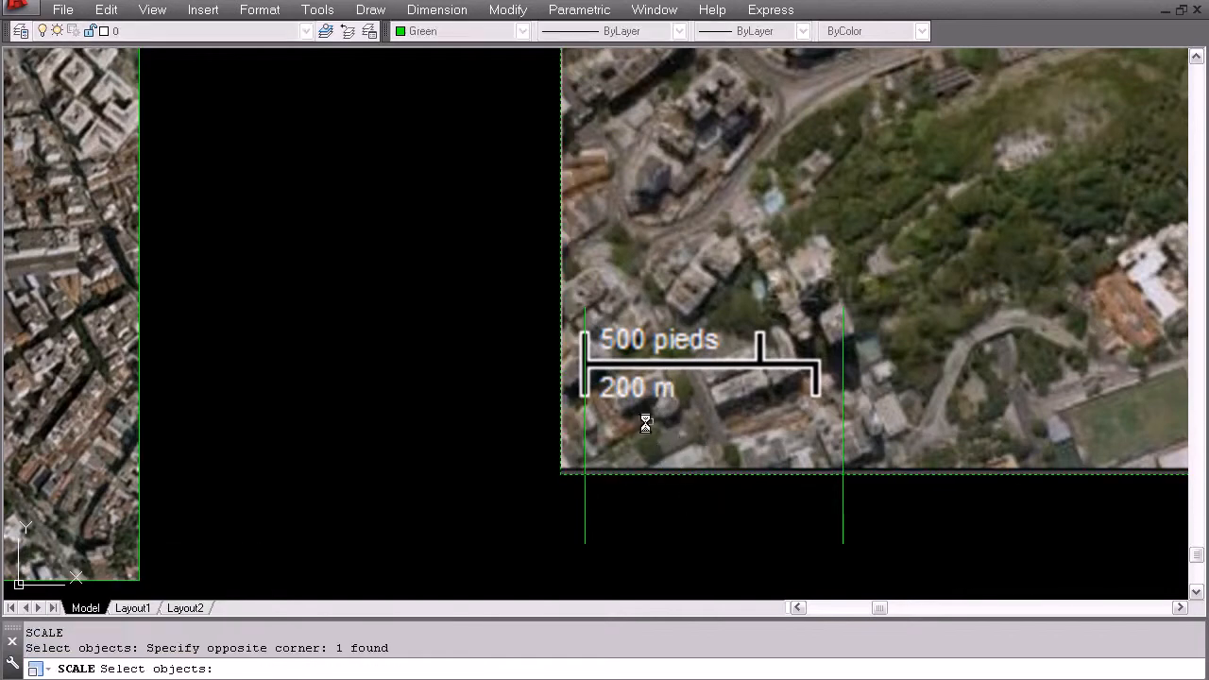
scroll(580, 394, "up", 3)
key("Return")
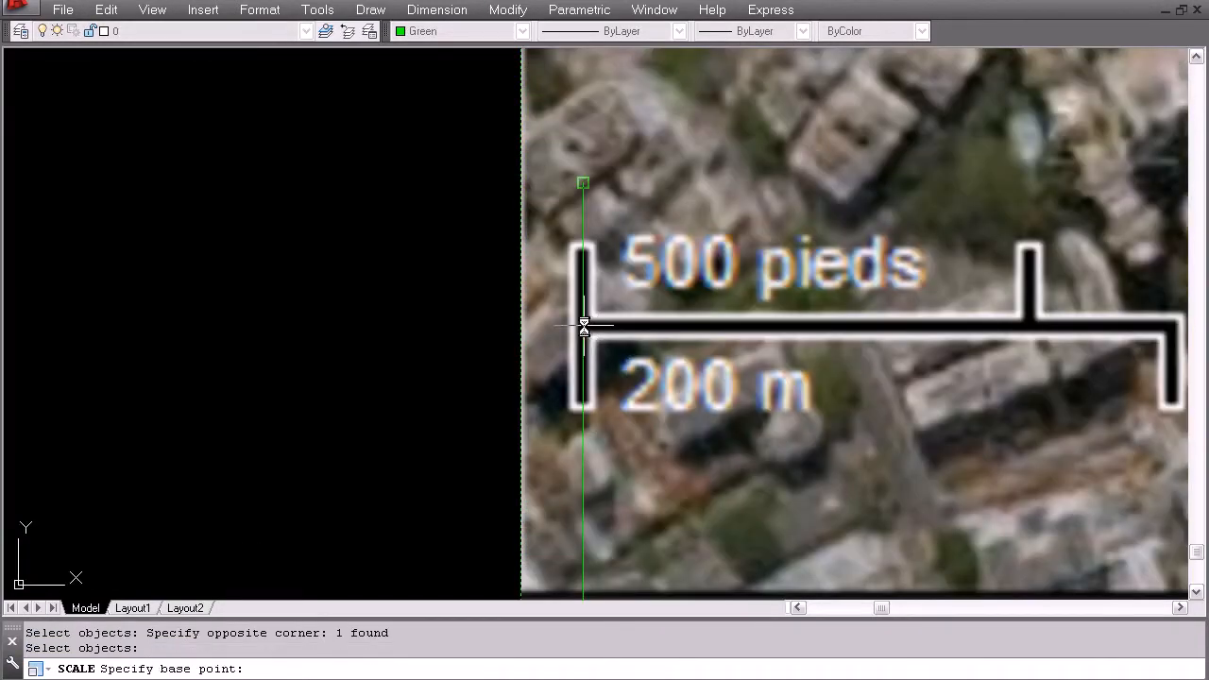
scroll(576, 313, "down", 2)
key("Escape")
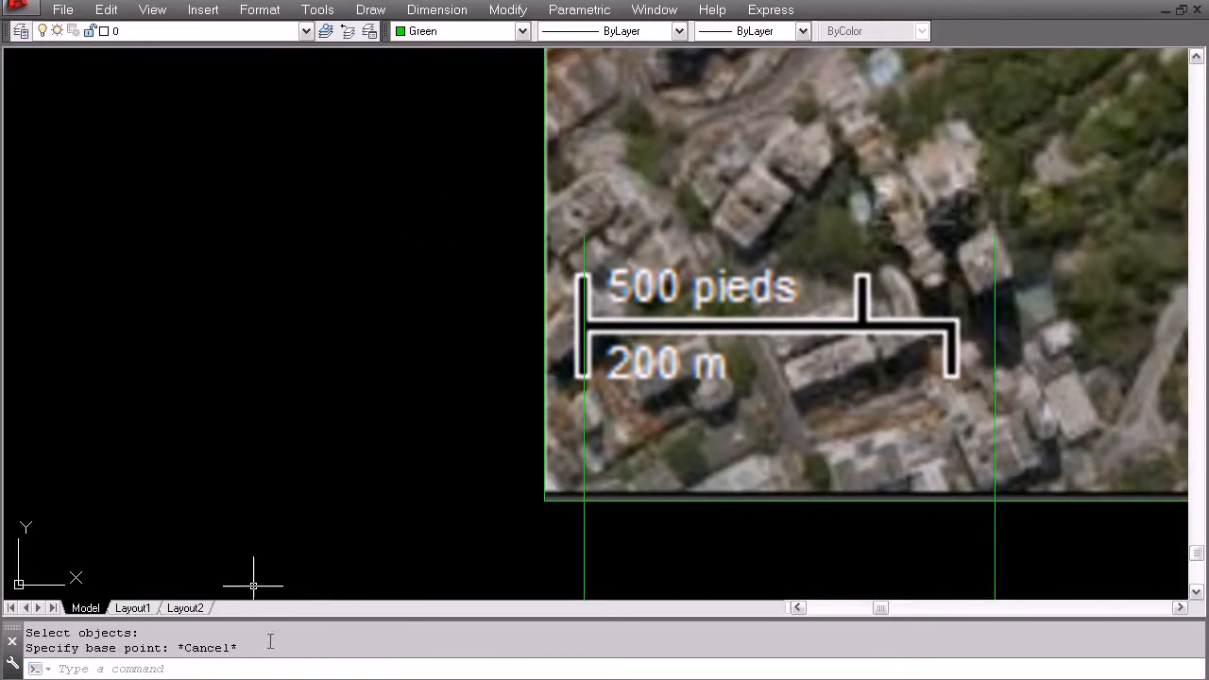
- Enable all object snap modes in the drafting settings
right_click(281, 679)
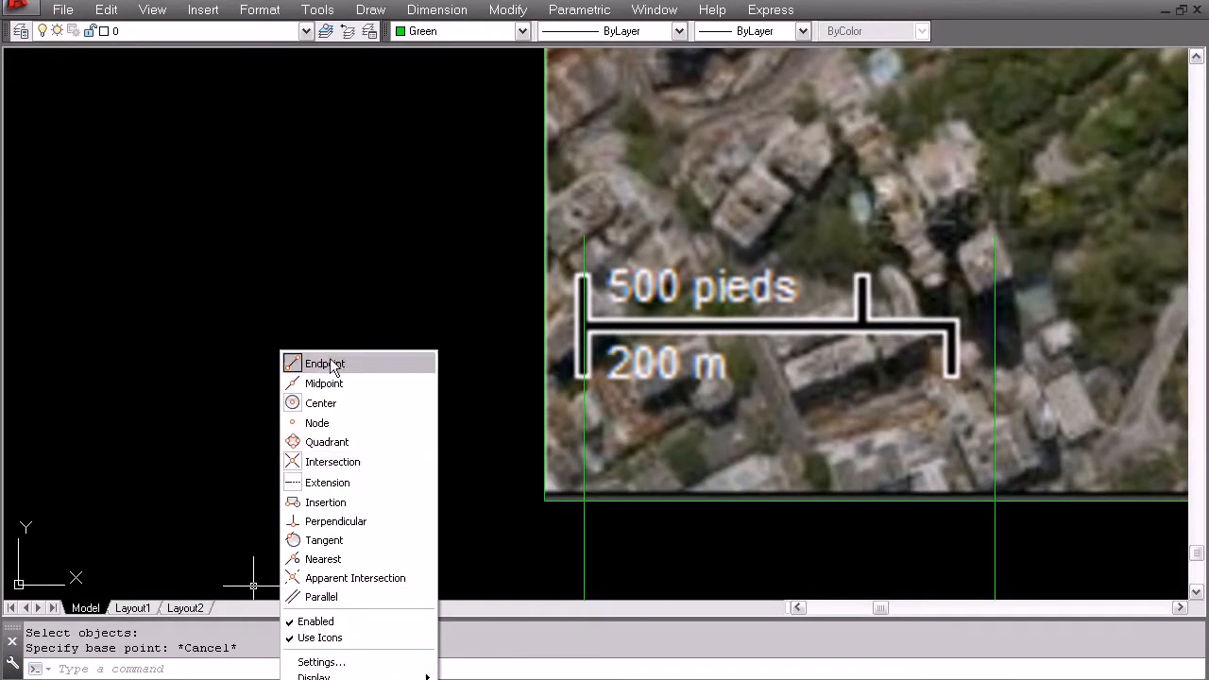
left_click(338, 668)
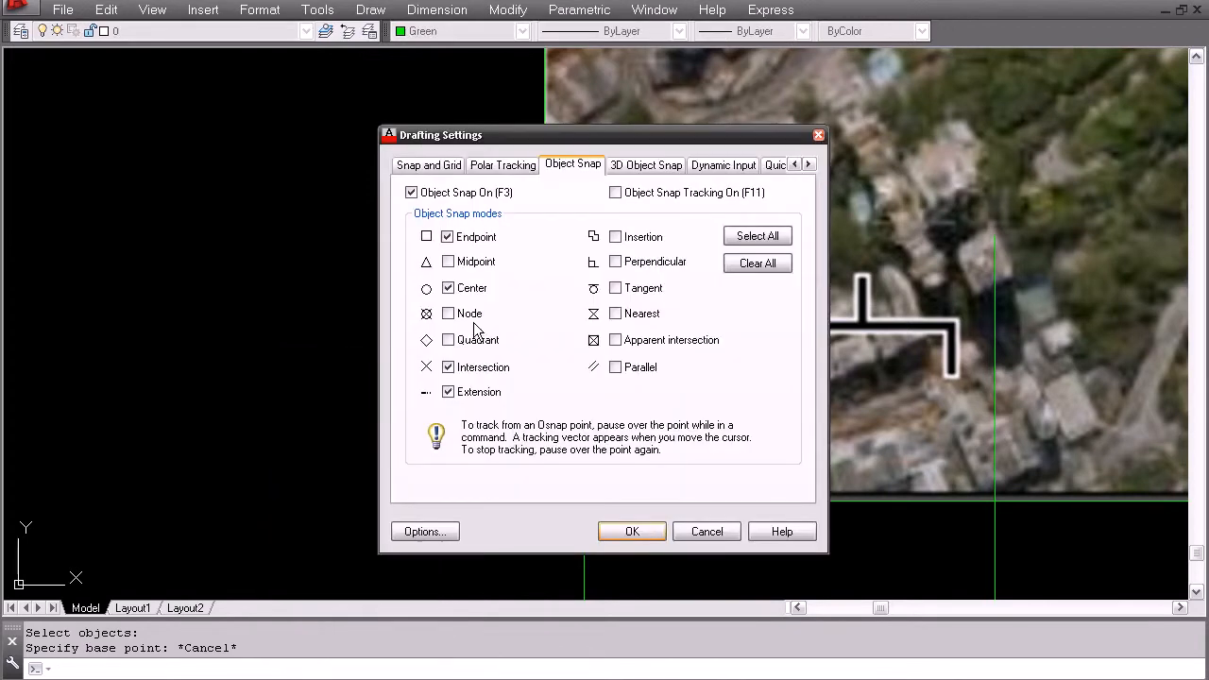
left_click(750, 236)
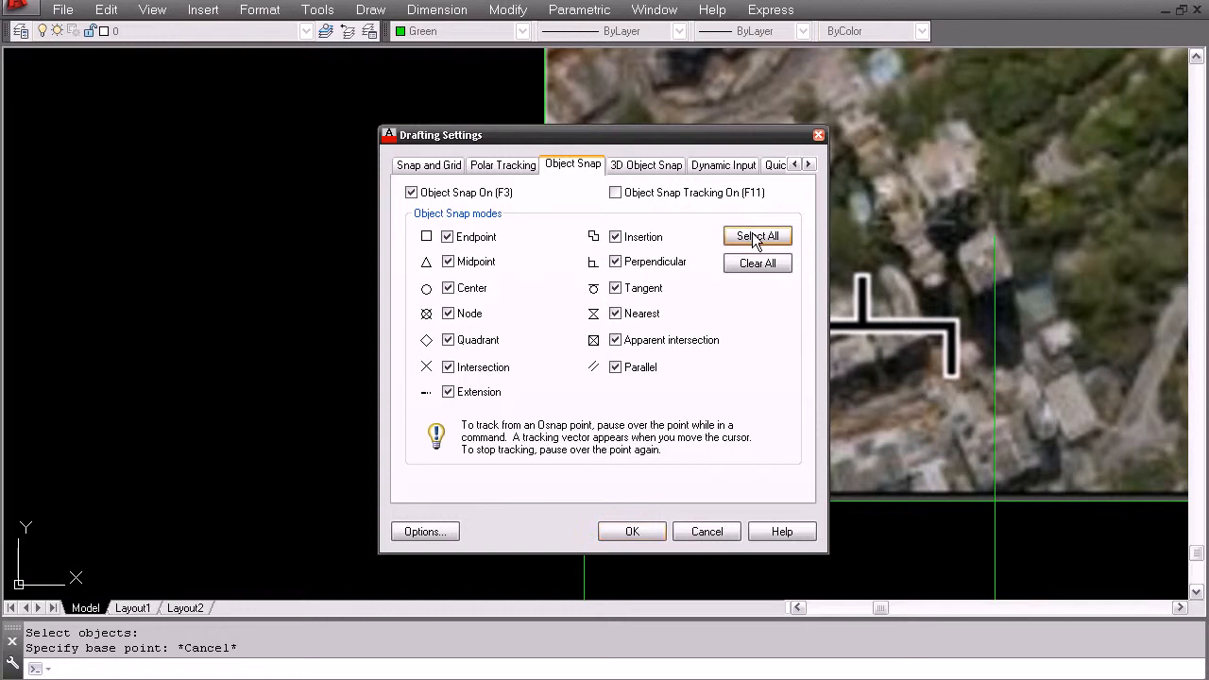
left_click(631, 532)
middle_click_drag(610, 400, 528, 395)
key("Escape")
type("sc")
key("Return")
left_click(667, 510)
left_click(638, 474)
key("Return")
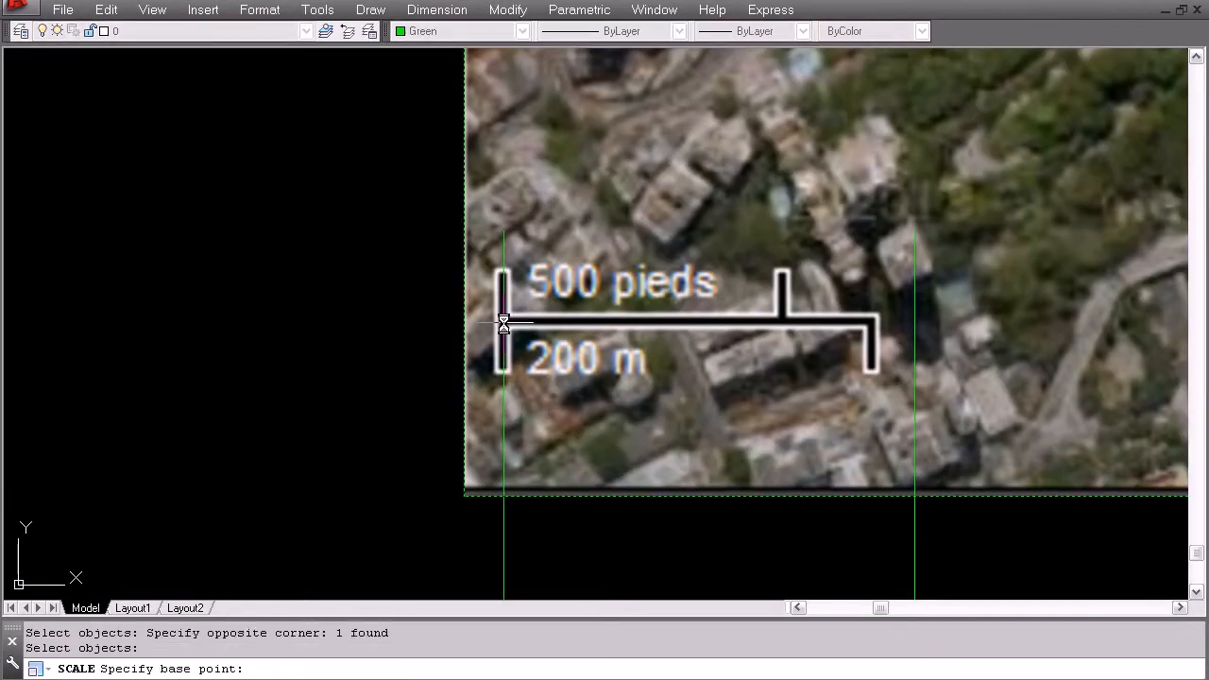
left_click(503, 323)
left_click(501, 319)
type("r")
key("Return")
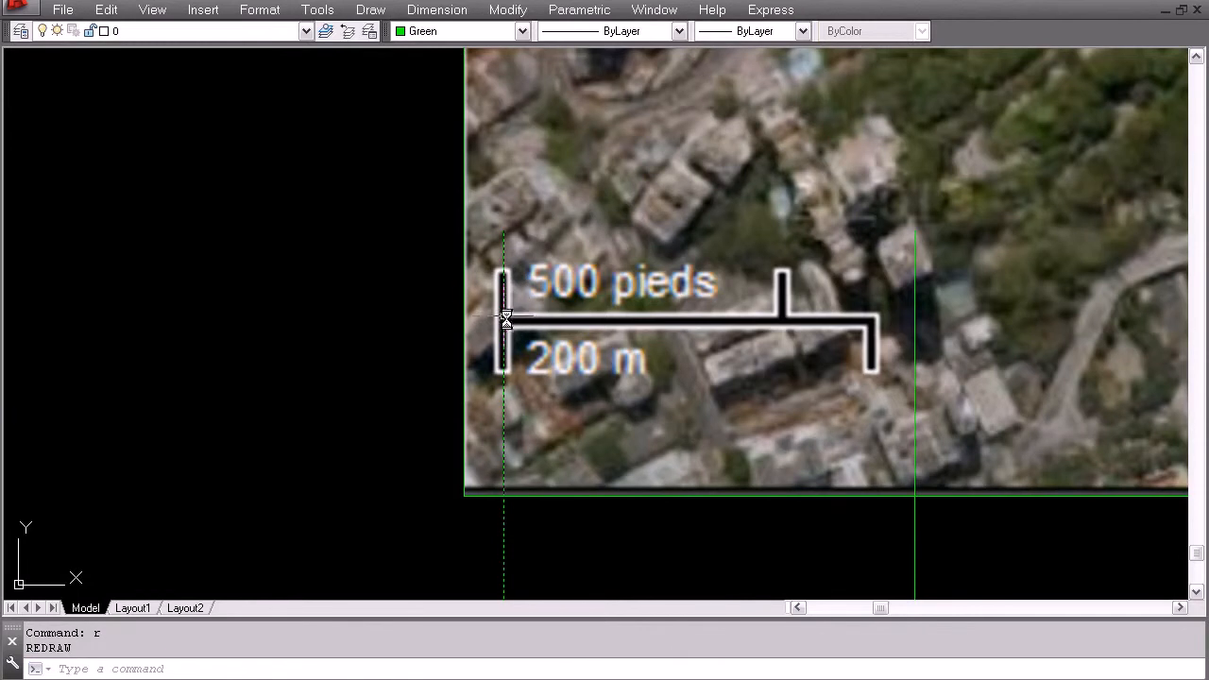
key("Escape")
- Scale the small photo by reference from the left line, taking the 200 m bar as reference length and the offset line as new length
type("sc")
key("Return")
left_click(655, 539)
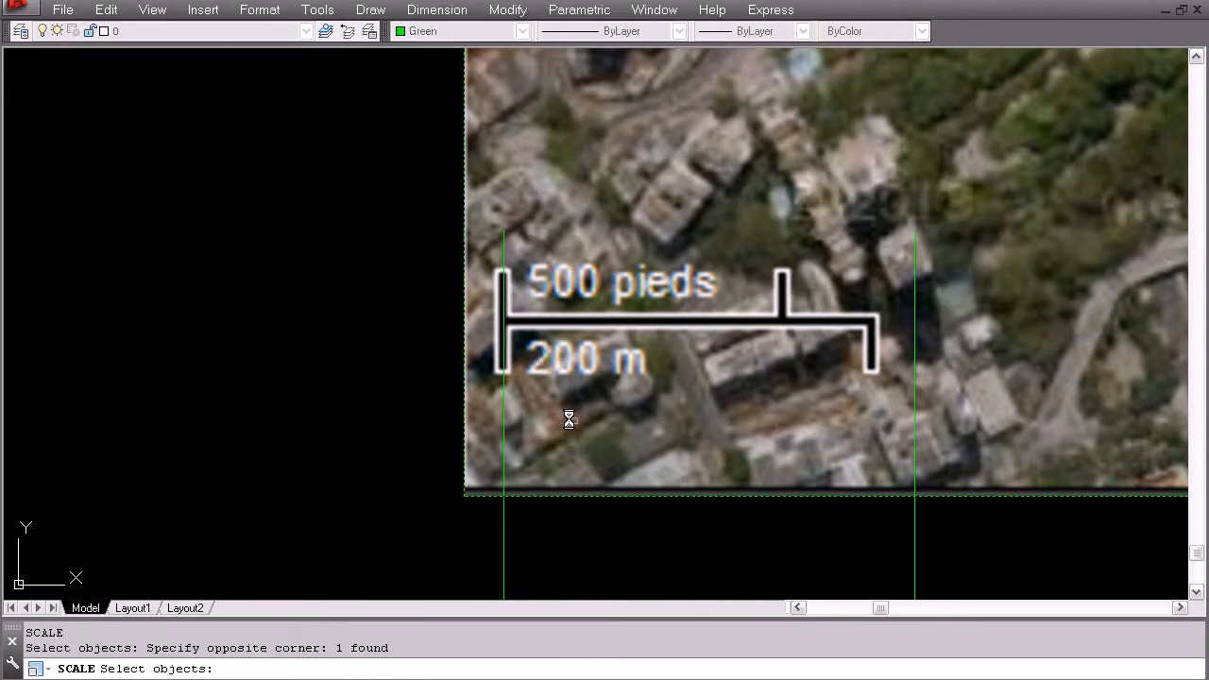
left_click(586, 435)
key("Return")
left_click(501, 323)
type("r")
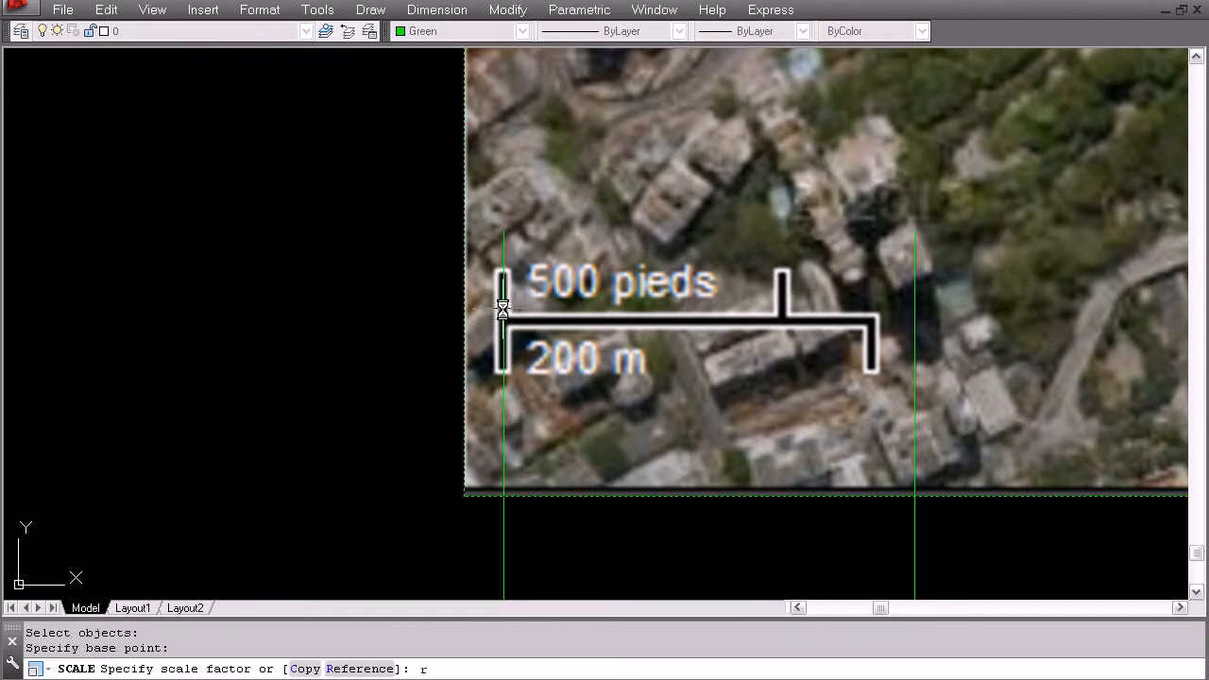
key("Return")
left_click(503, 319)
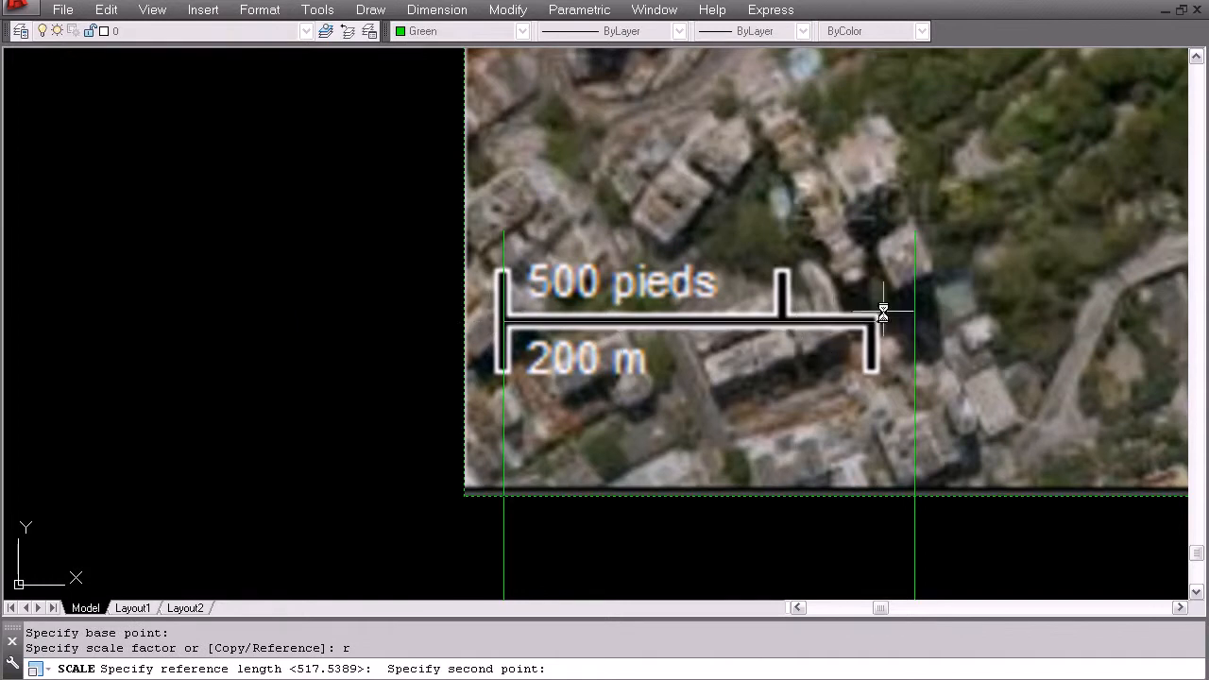
scroll(834, 320, "up", 5)
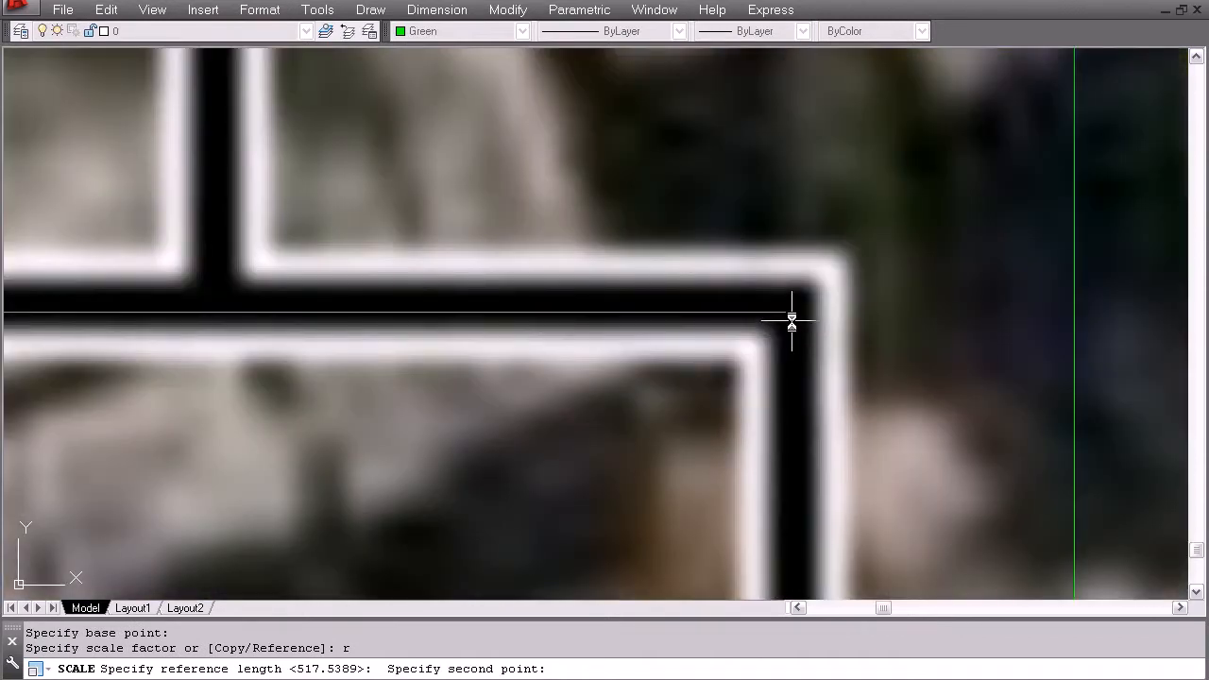
left_click(792, 322)
left_click(1070, 312)
scroll(875, 327, "down", 2)
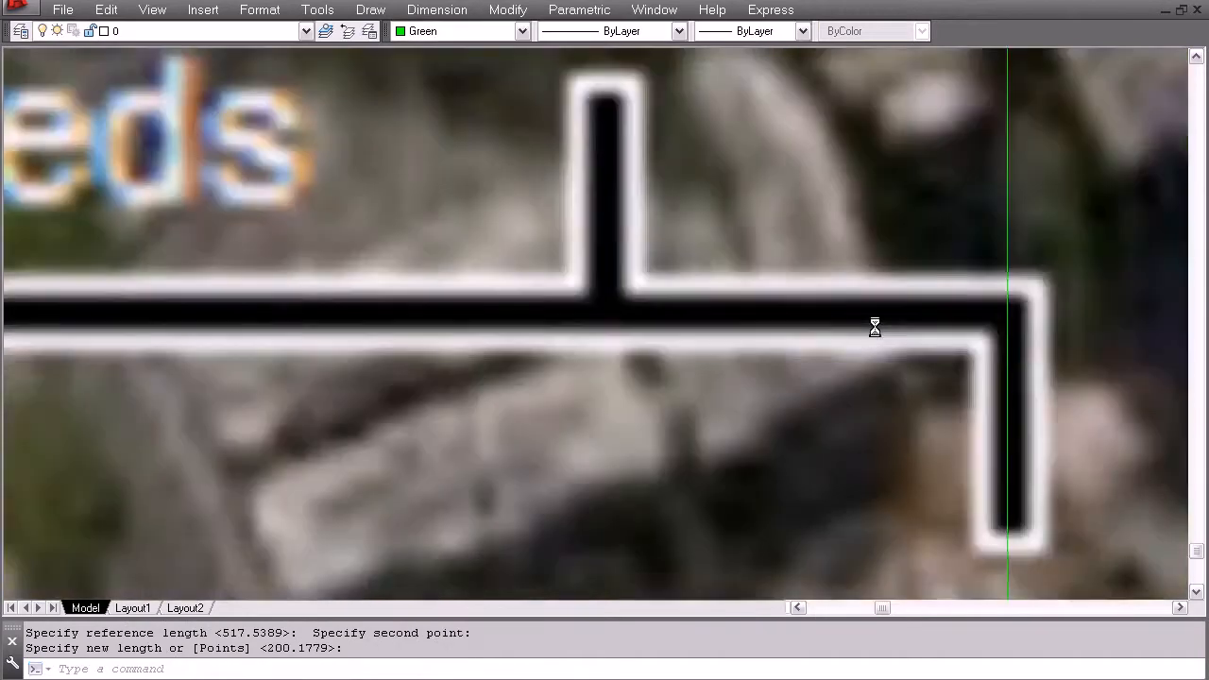
- Erase the two vertical reference lines at the ends of the small photo's scale bar
scroll(764, 351, "down", 3)
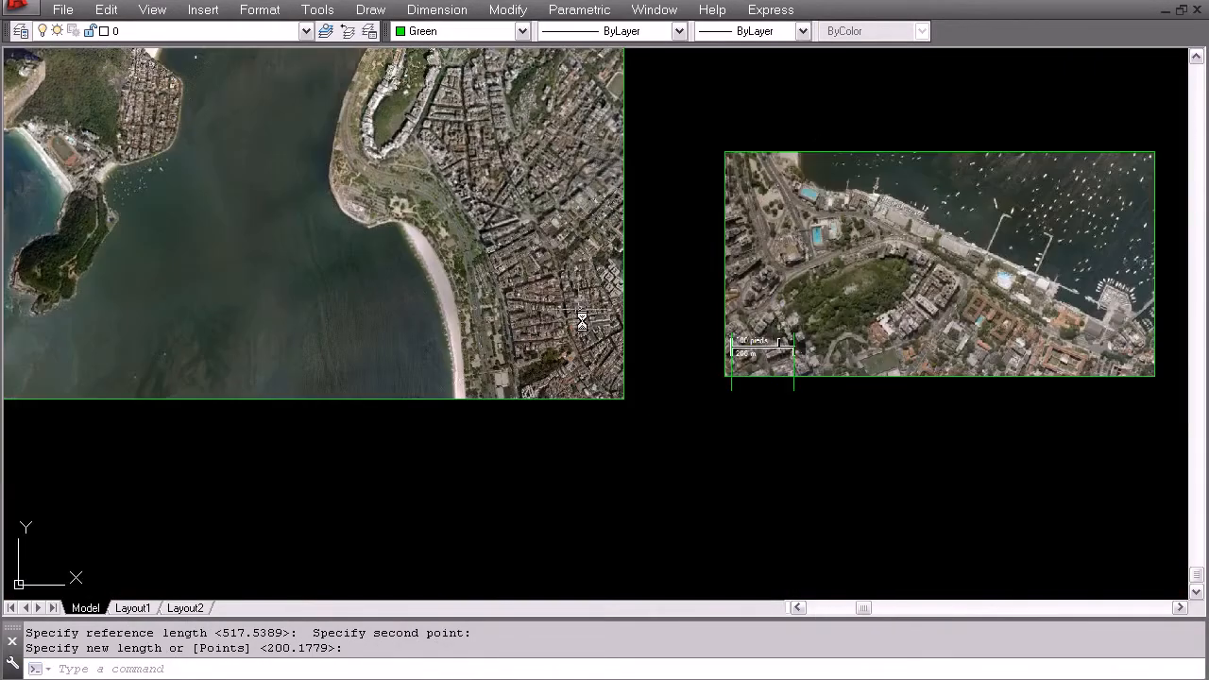
scroll(754, 382, "up", 4)
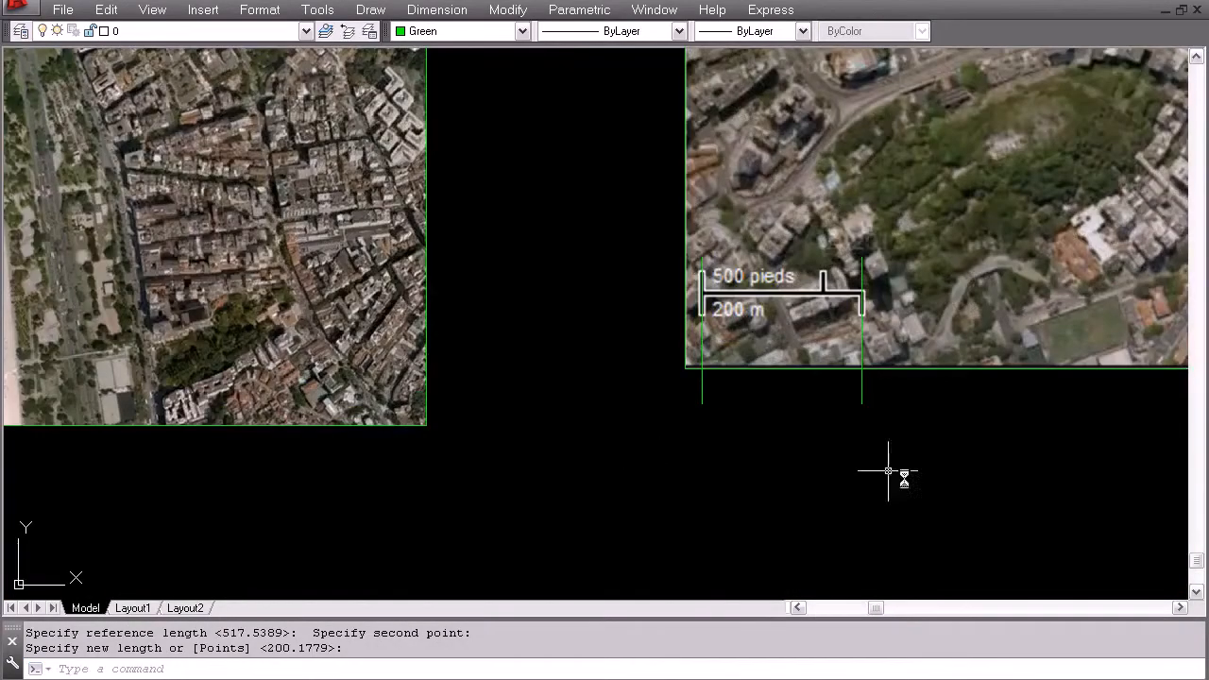
key("Escape")
type("e")
key("Return")
left_click(904, 424)
left_click(665, 378)
key("Return")
key("Escape")
- Draw a circle on the small photo centred on one pier's outer corner, with its radius reaching the other pier's outer corner
middle_click_drag(875, 286, 304, 498)
scroll(822, 241, "up", 5)
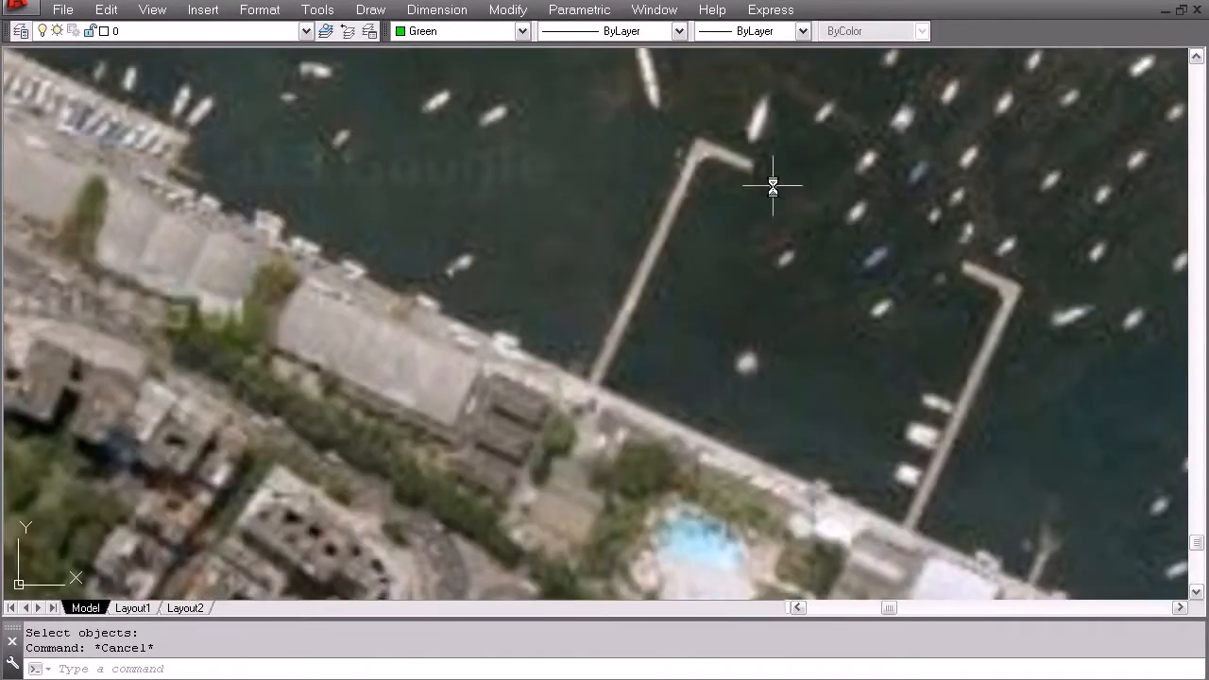
scroll(769, 208, "down", 4)
scroll(749, 176, "up", 5)
scroll(680, 292, "up", 1)
middle_click_drag(682, 339, 593, 328)
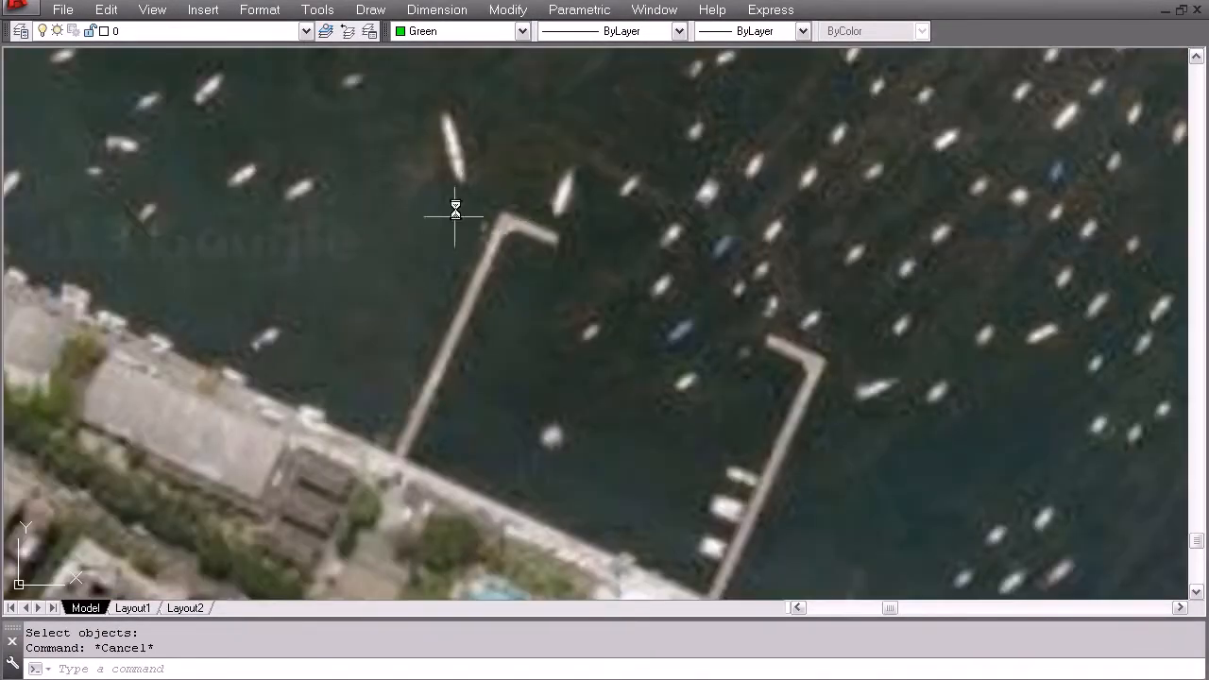
key("Escape")
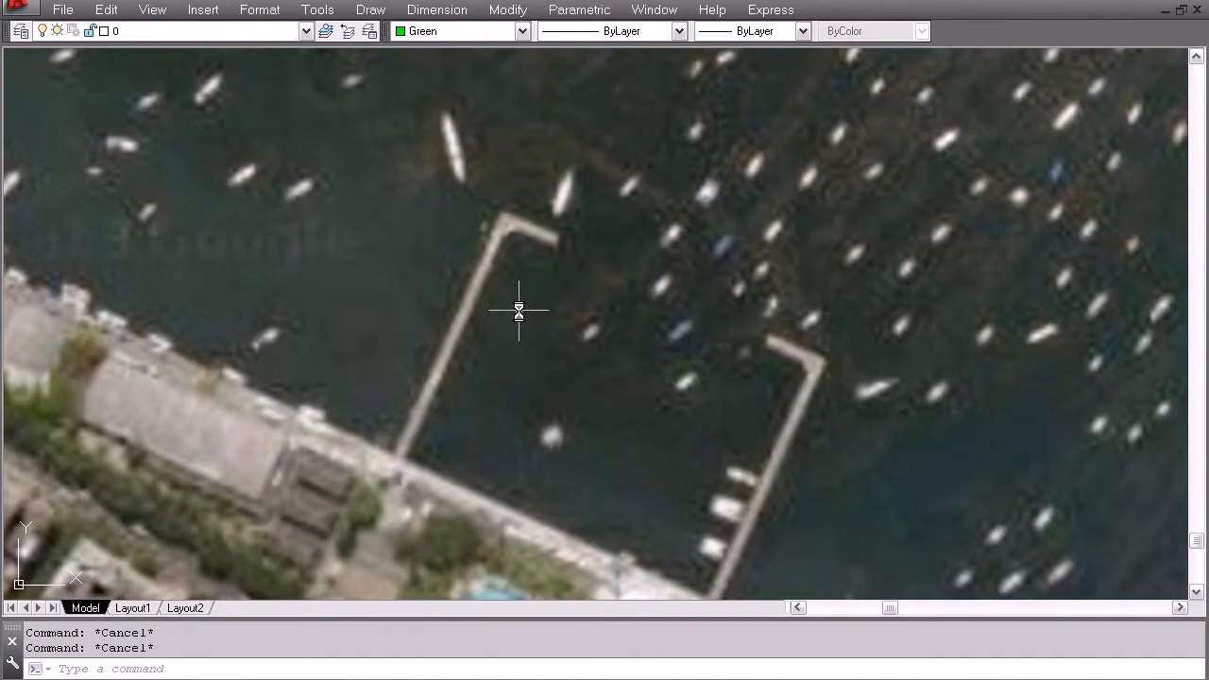
type("c")
key("Return")
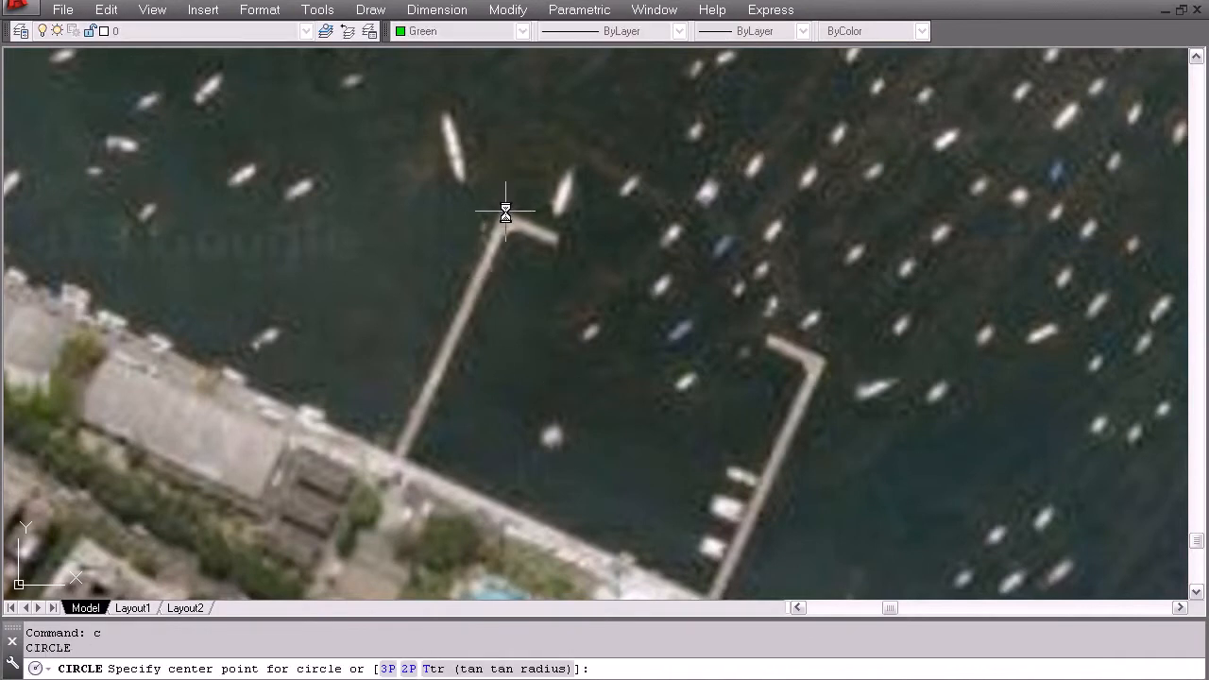
left_click(503, 215)
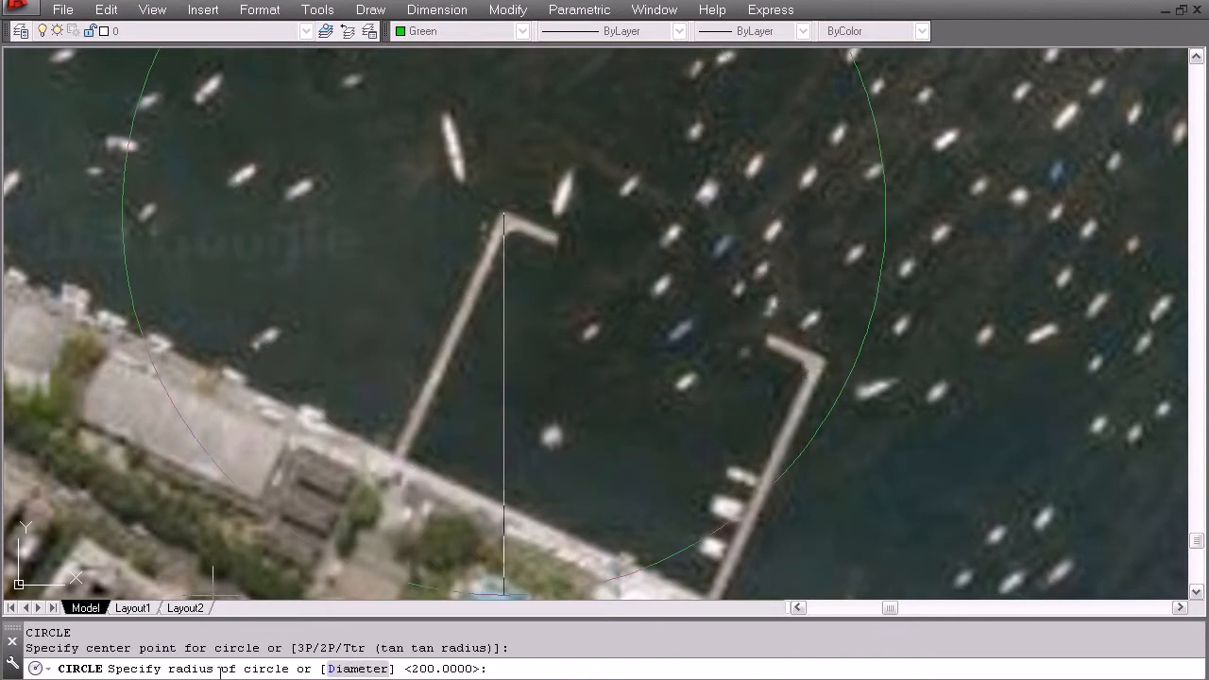
key("F8")
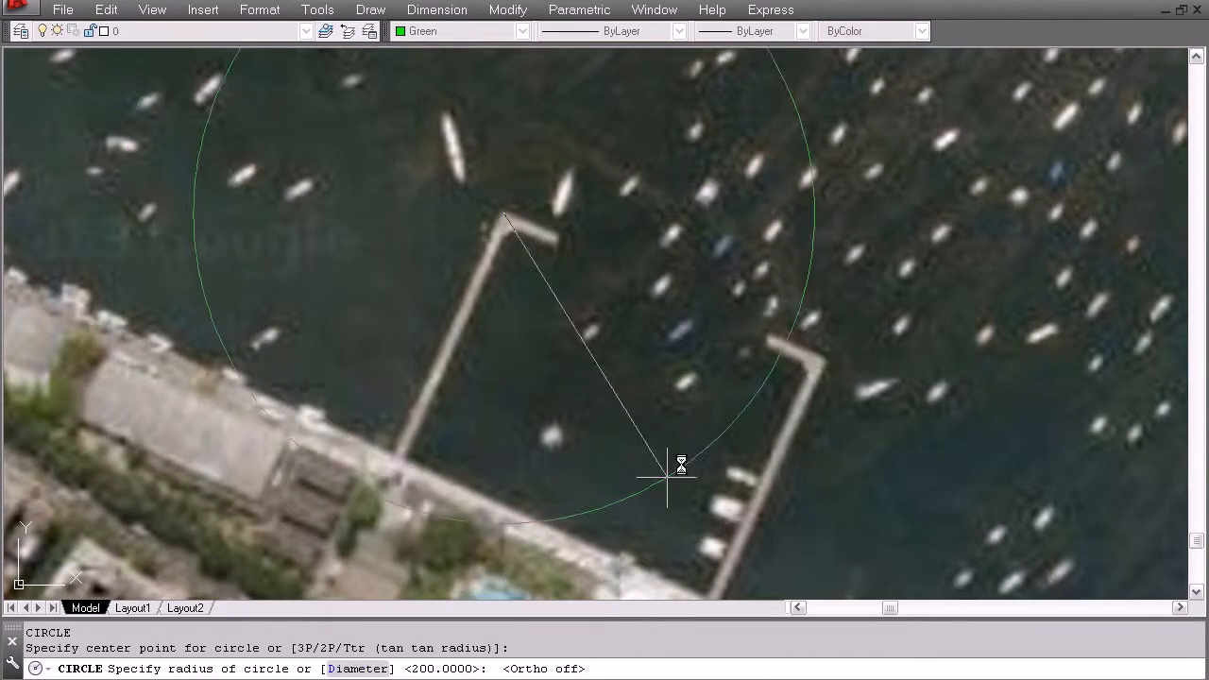
left_click(825, 361)
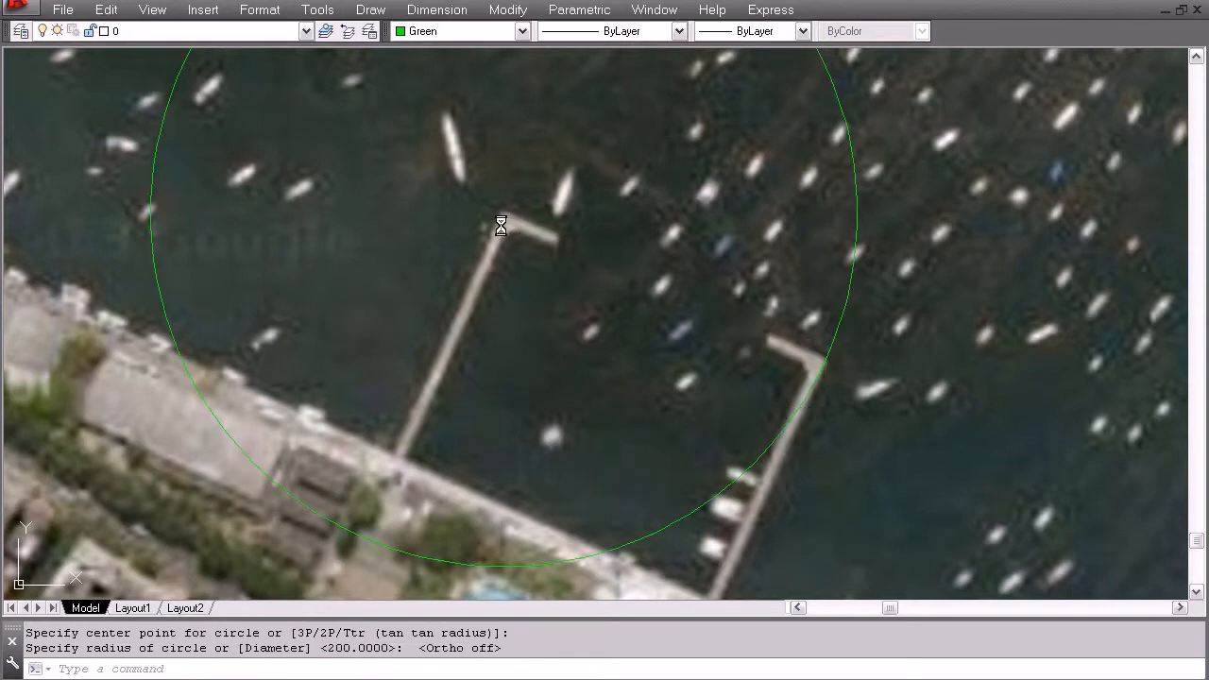
key("Escape")
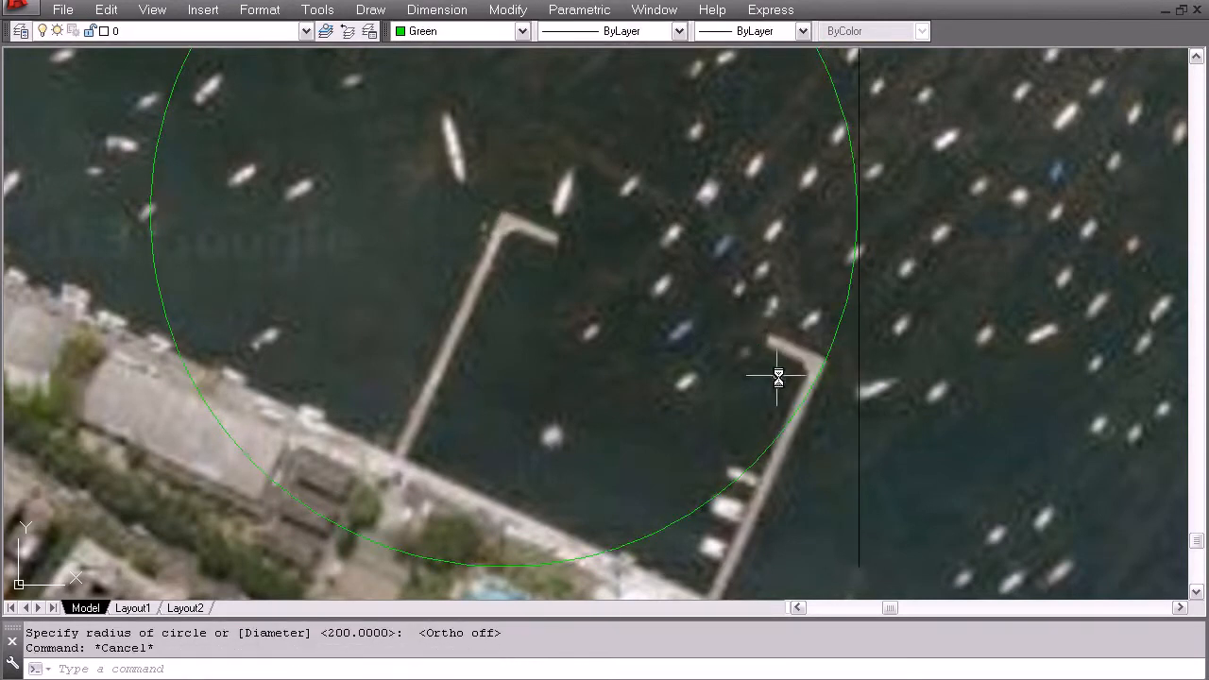
- Move the circle onto the matching pier's outer corner in the large aerial photo
type("m")
key("Return")
left_click(831, 432)
left_click(748, 387)
key("Return")
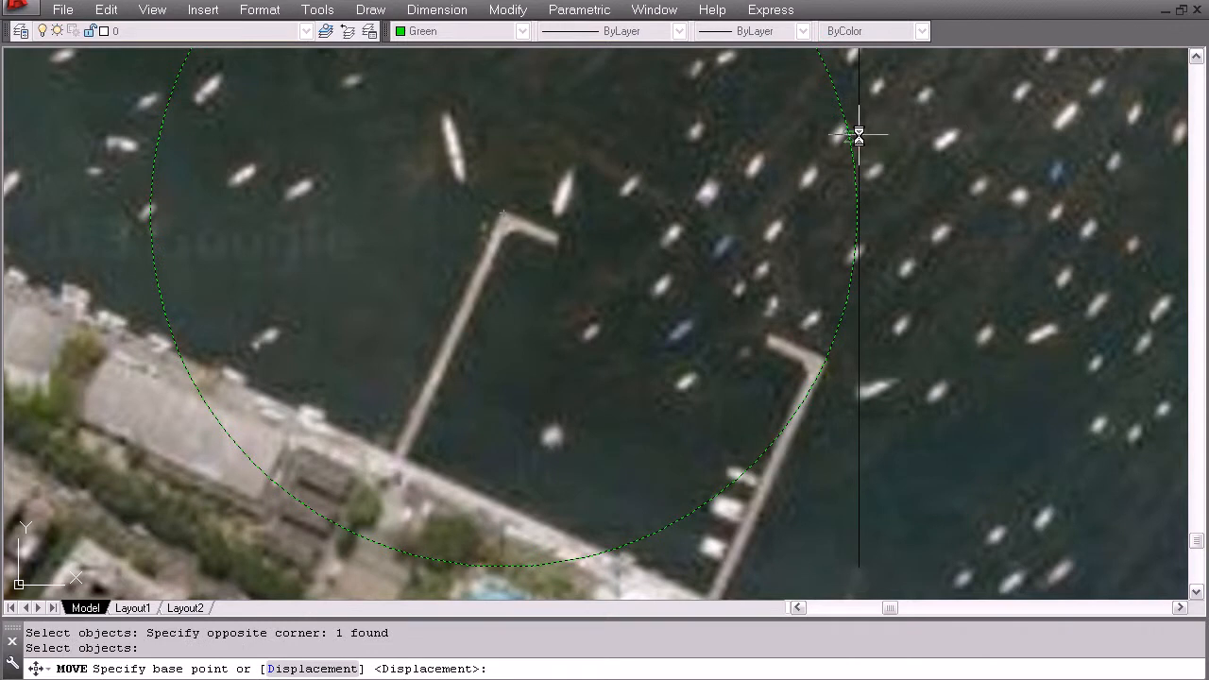
left_click(529, 289)
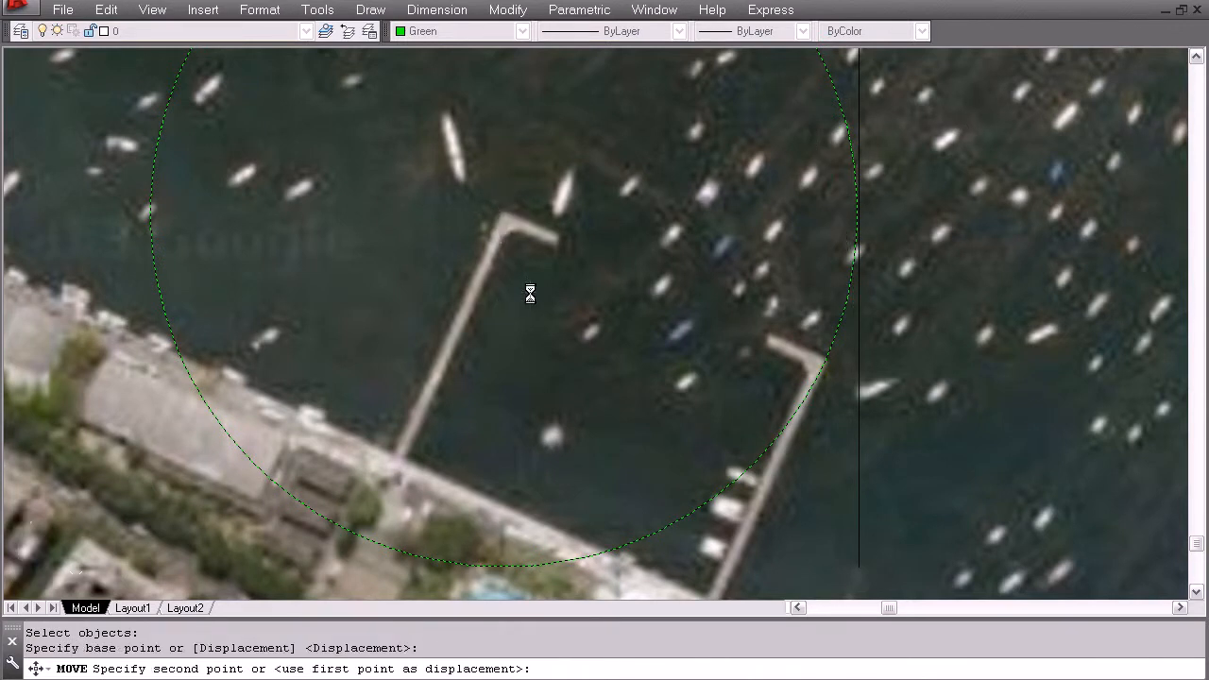
scroll(536, 286, "down", 5)
middle_click_drag(309, 307, 507, 338)
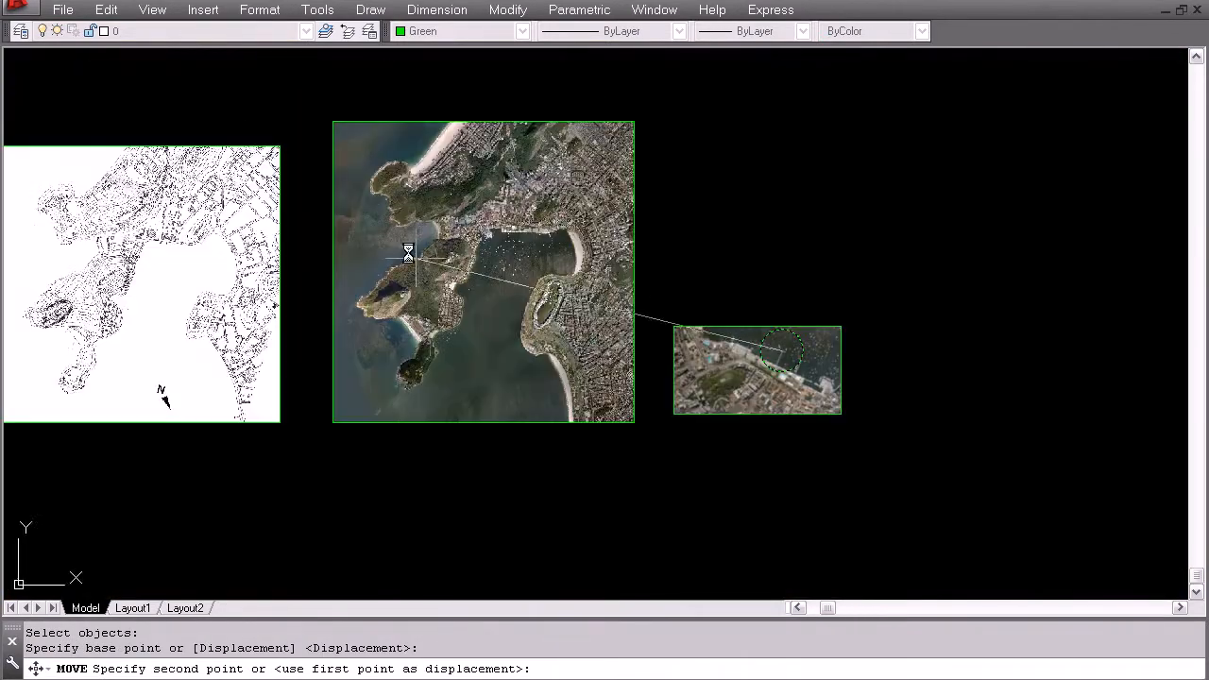
scroll(507, 338, "up", 8)
scroll(586, 408, "up", 8)
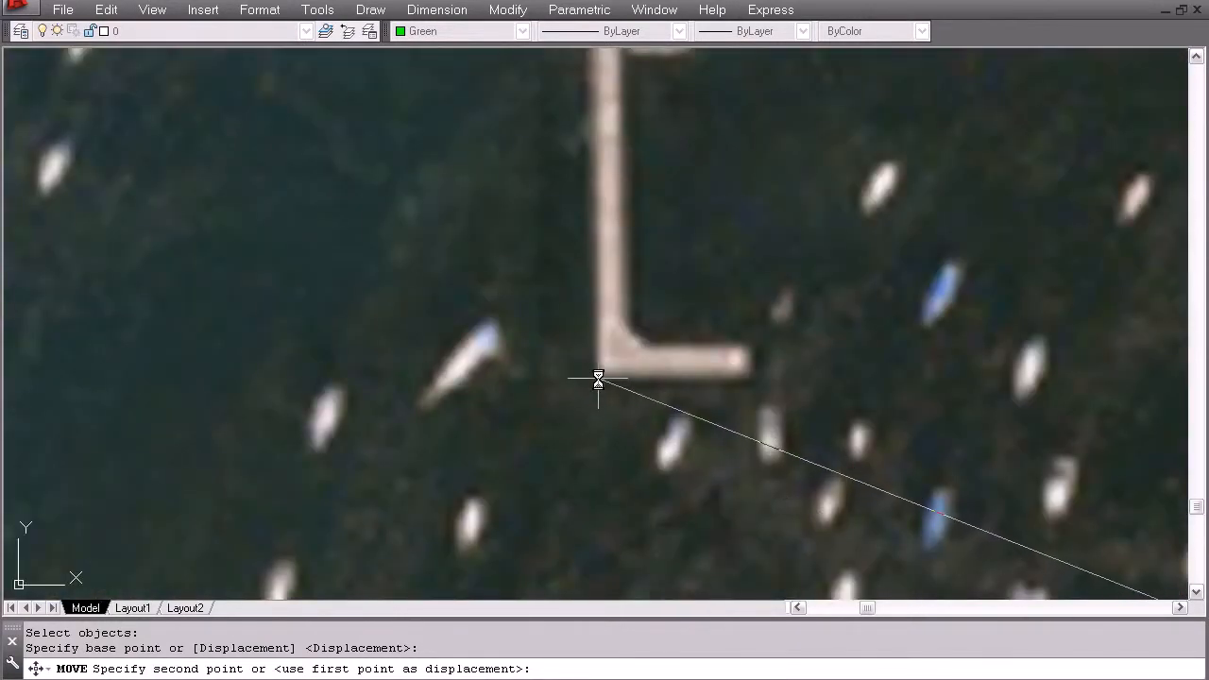
key("Escape")
scroll(595, 373, "down", 8)
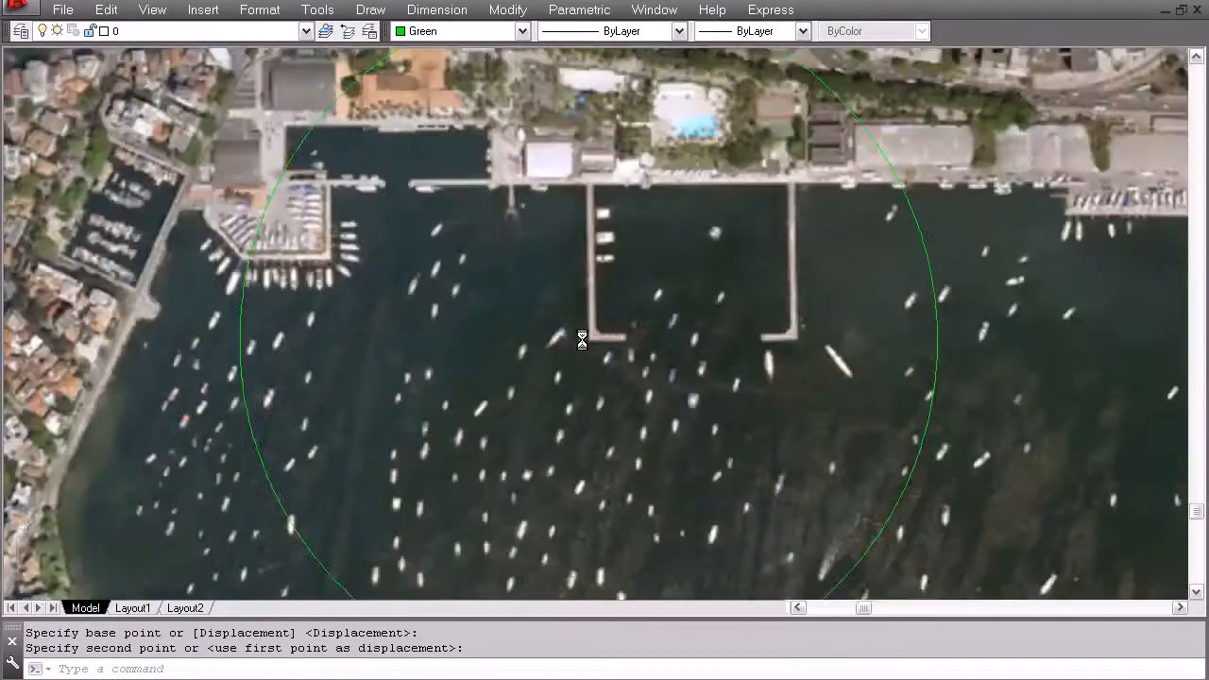
- Scale the large aerial photo by reference from the circle's centre, using the pier spacing as reference length and the circle's radius as new length
type("sc")
key("Return")
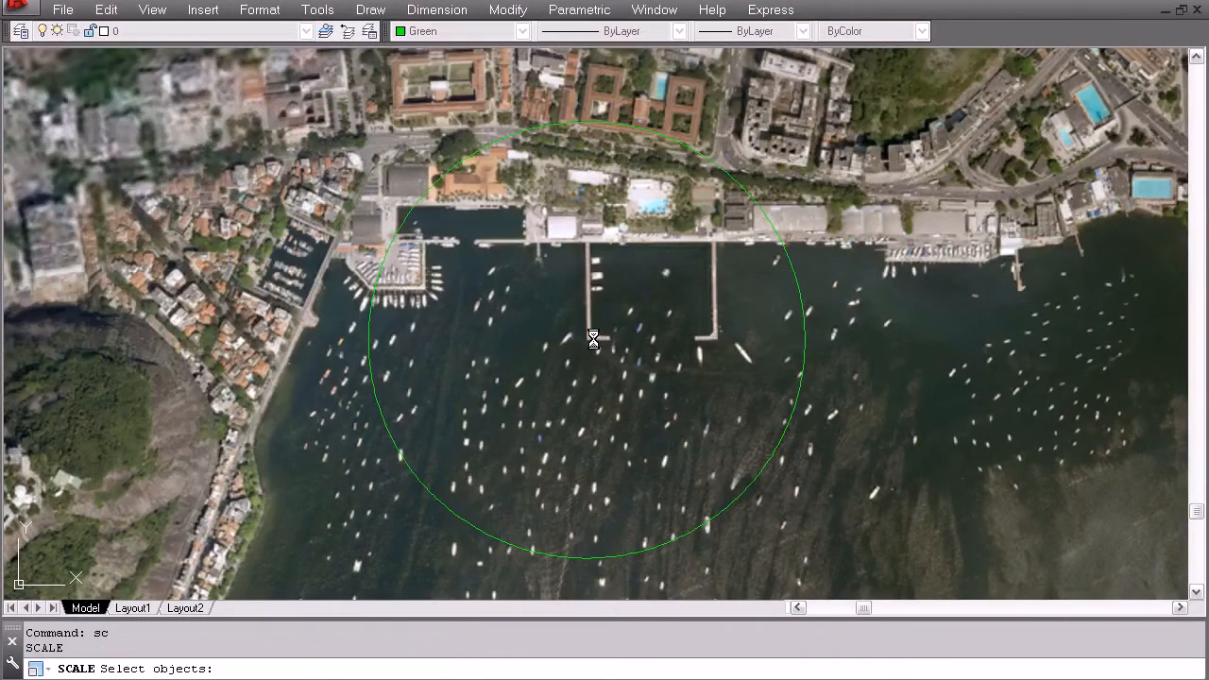
scroll(594, 345, "down", 4)
left_click(1125, 380)
left_click(996, 352)
scroll(644, 324, "up", 4)
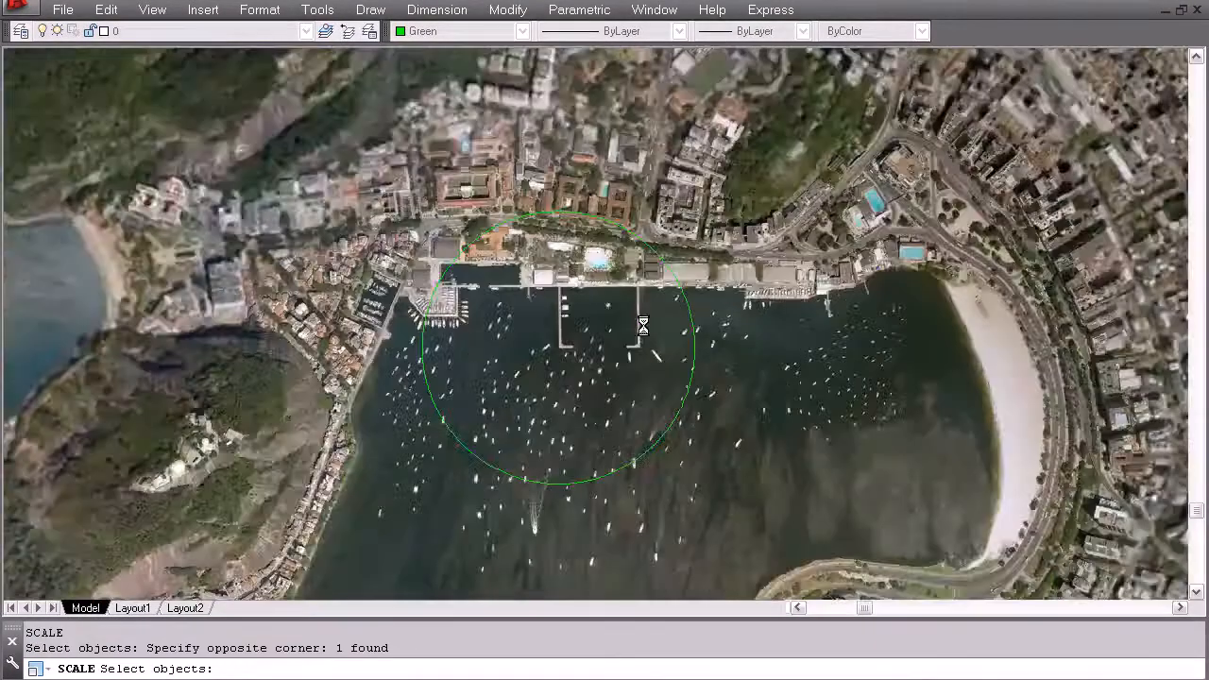
key("Return")
scroll(507, 363, "up", 2)
middle_click_drag(527, 347, 611, 287)
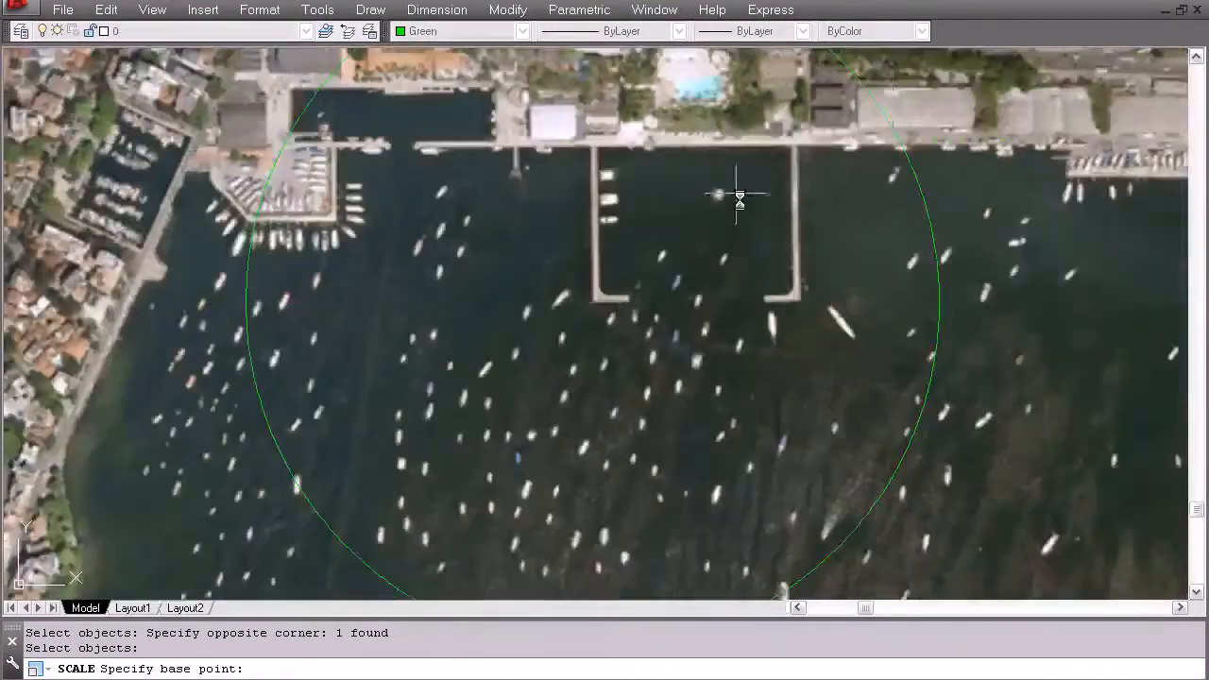
left_click(588, 307)
type("r")
key("Return")
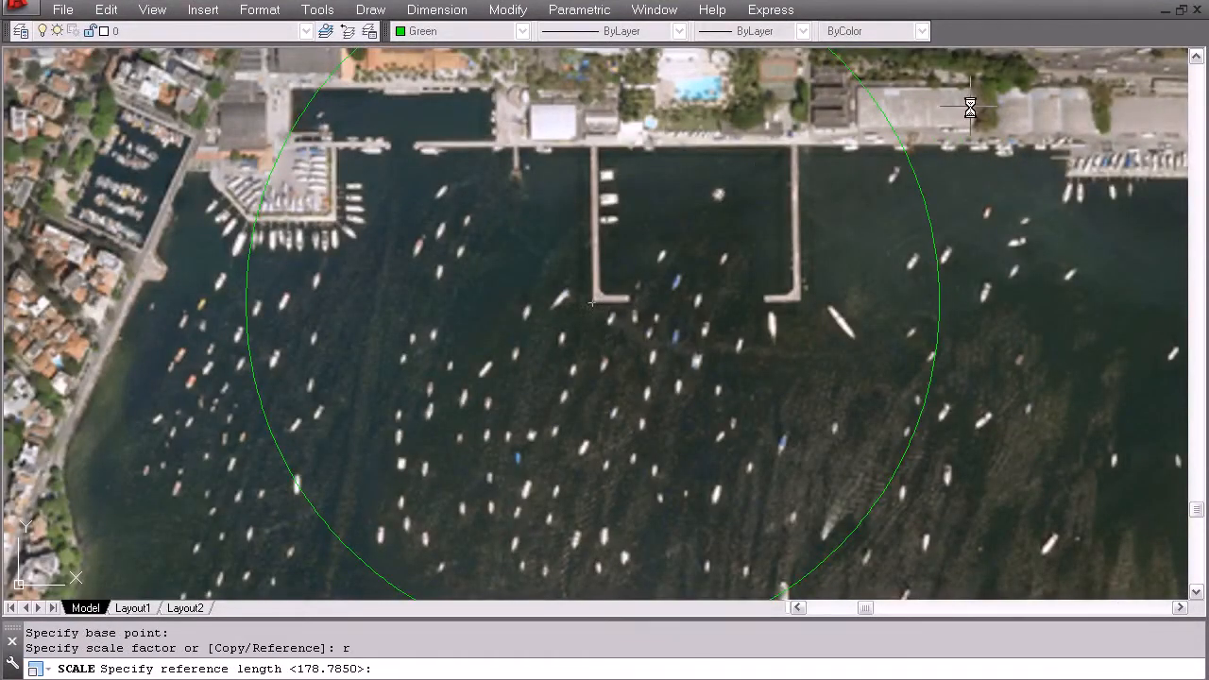
left_click(589, 301)
scroll(800, 302, "up", 8)
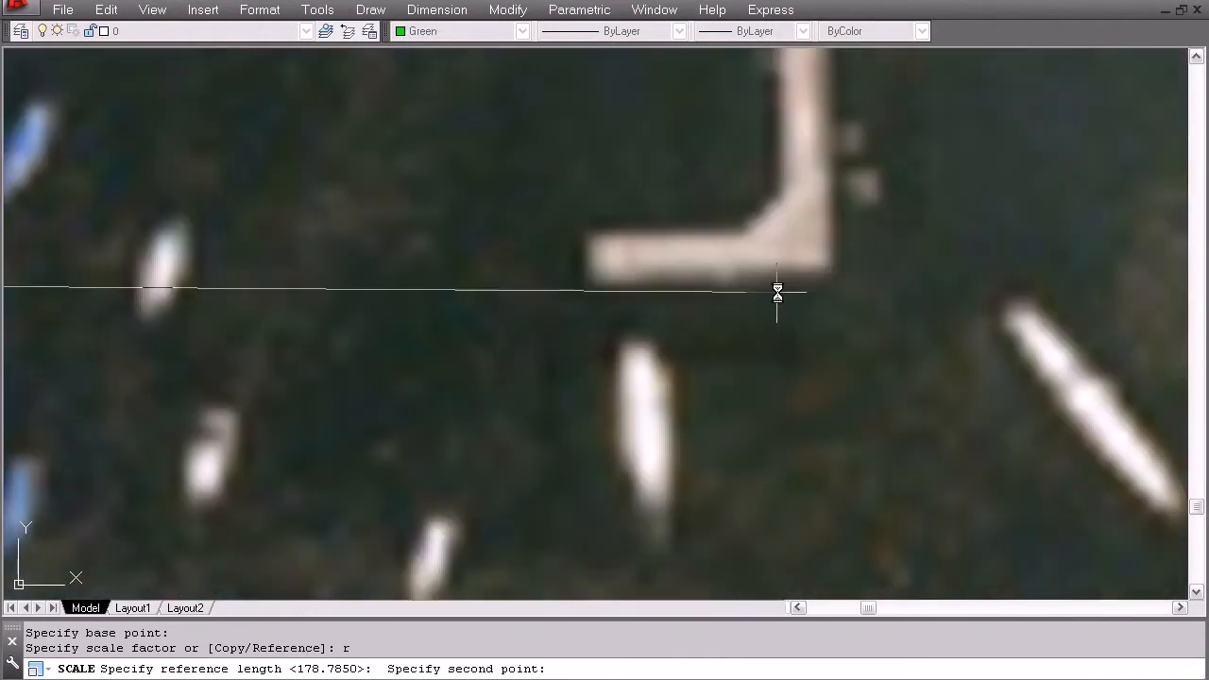
scroll(829, 274, "down", 8)
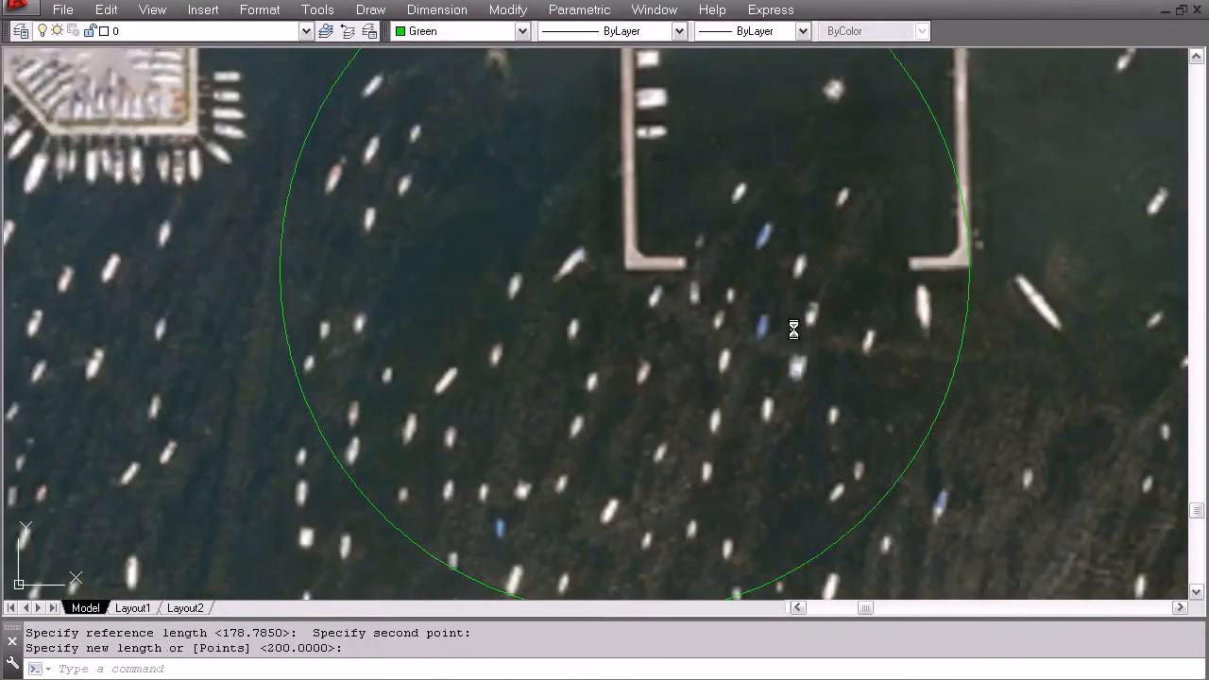
- Draw a line between the two pier corners, from the circle's centre to its edge
scroll(694, 313, "down", 5)
key("Escape")
scroll(700, 307, "up", 5)
key("Escape")
scroll(700, 310, "down", 5)
scroll(696, 311, "up", 5)
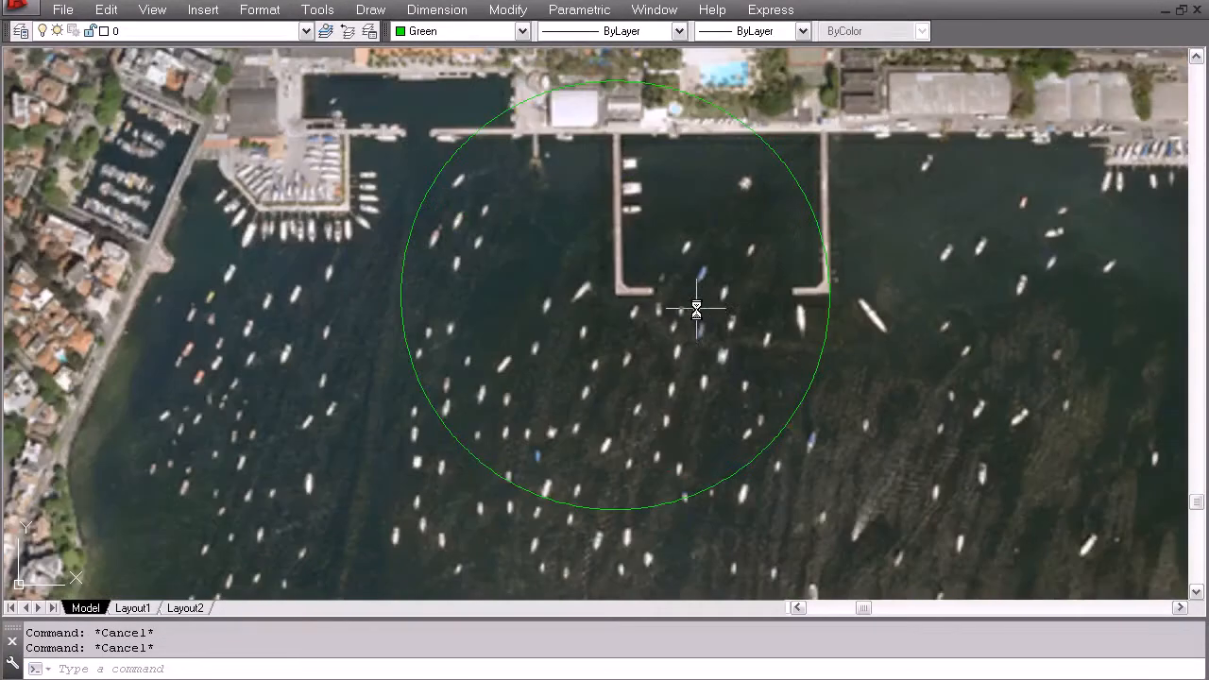
type("l")
key("Return")
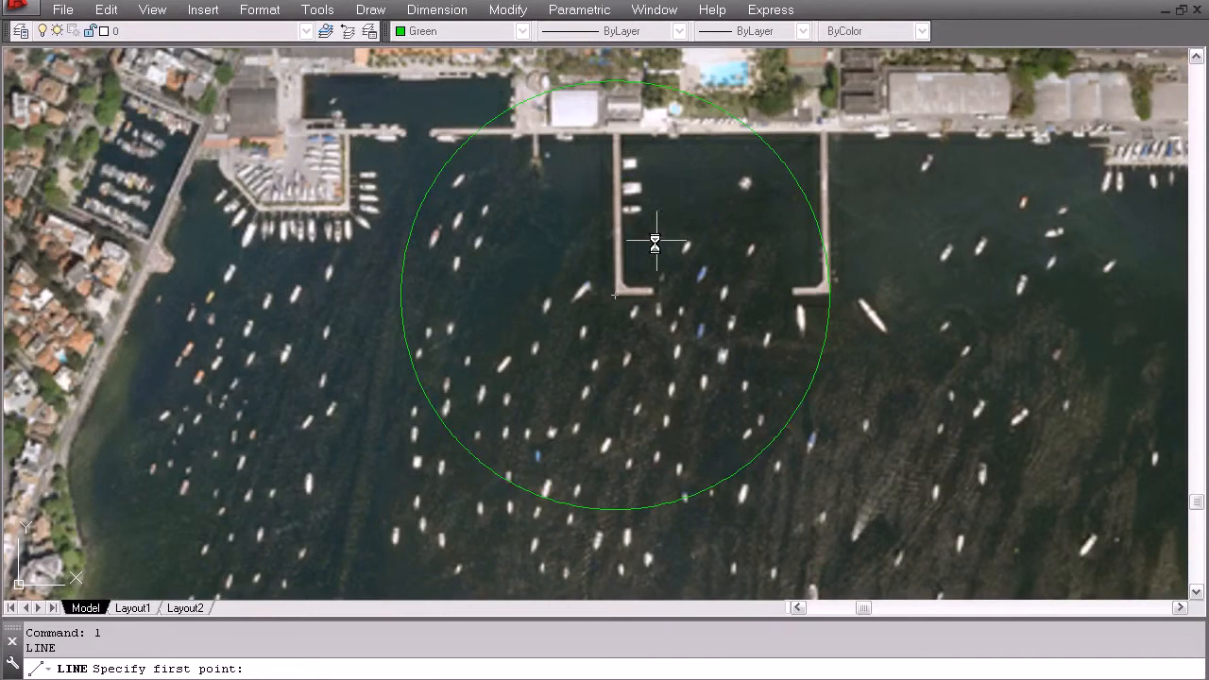
left_click(616, 291)
left_click(820, 291)
key("Escape")
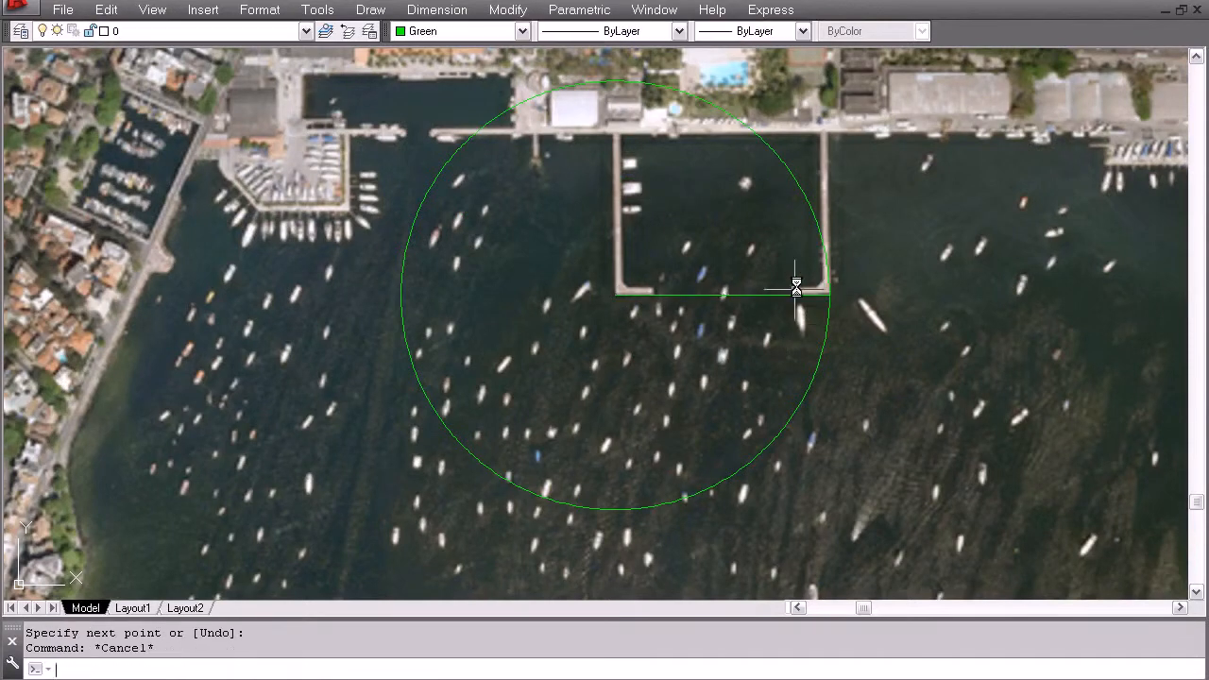
- Erase the small aerial photo with the scale bar
scroll(799, 284, "up", 4)
scroll(769, 318, "down", 3)
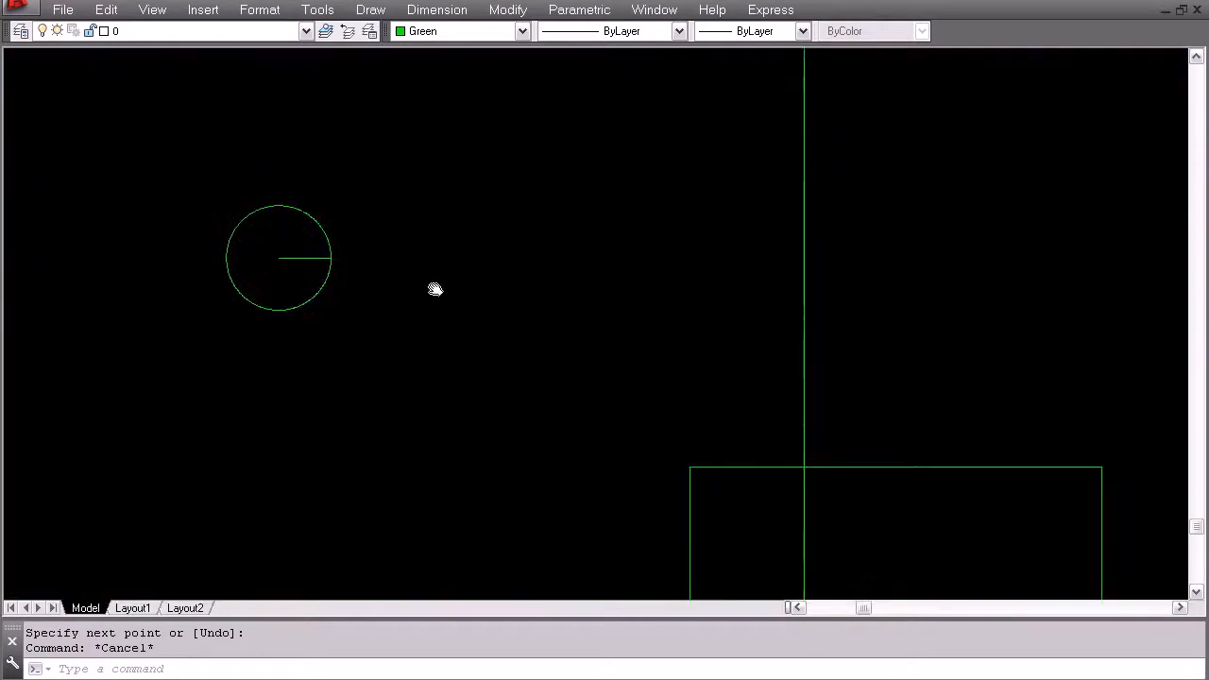
mouse_move(435, 289)
middle_mouse_down()
mouse_move(290, 210)
mouse_move(295, 108)
middle_mouse_up()
scroll(783, 398, "up", 2)
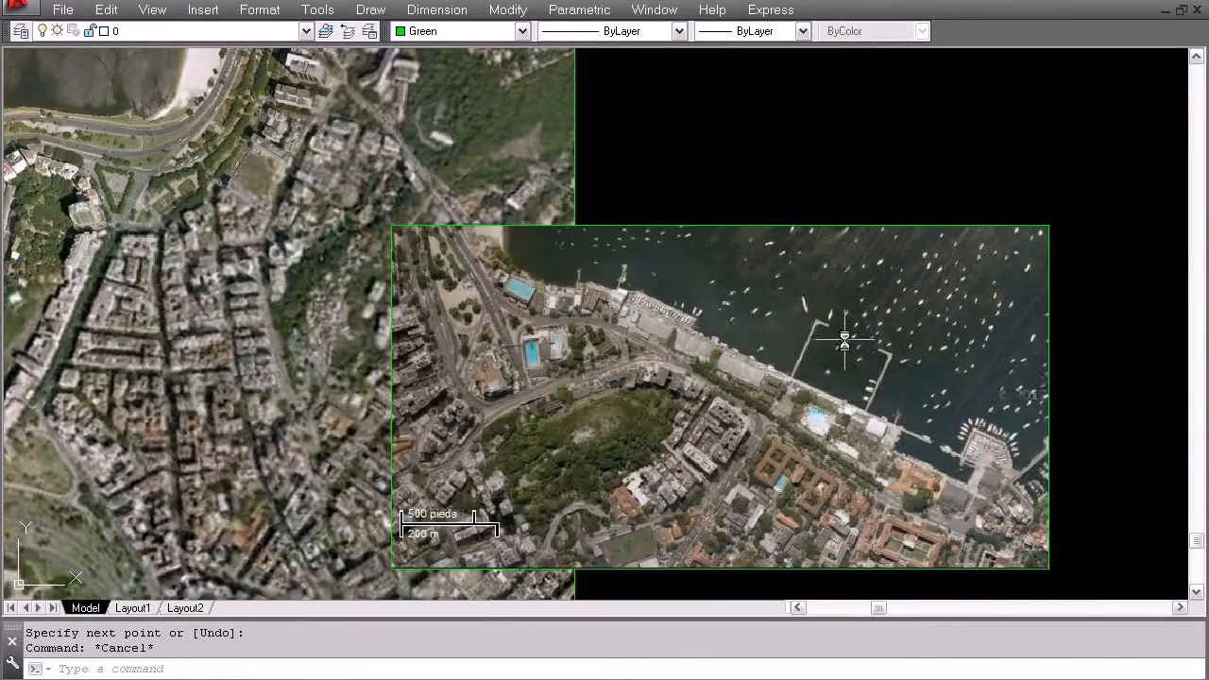
scroll(637, 402, "down", 2)
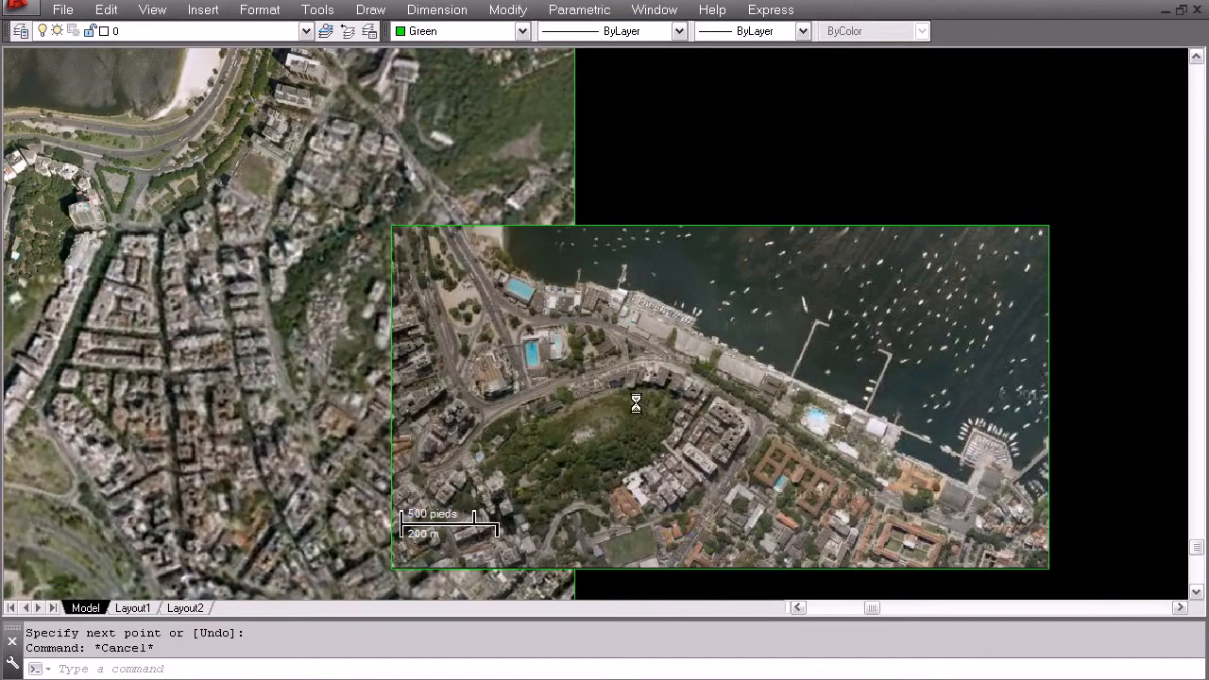
key("Escape")
type("e")
key("Return")
left_click(918, 330)
left_click(746, 387)
key("Return")
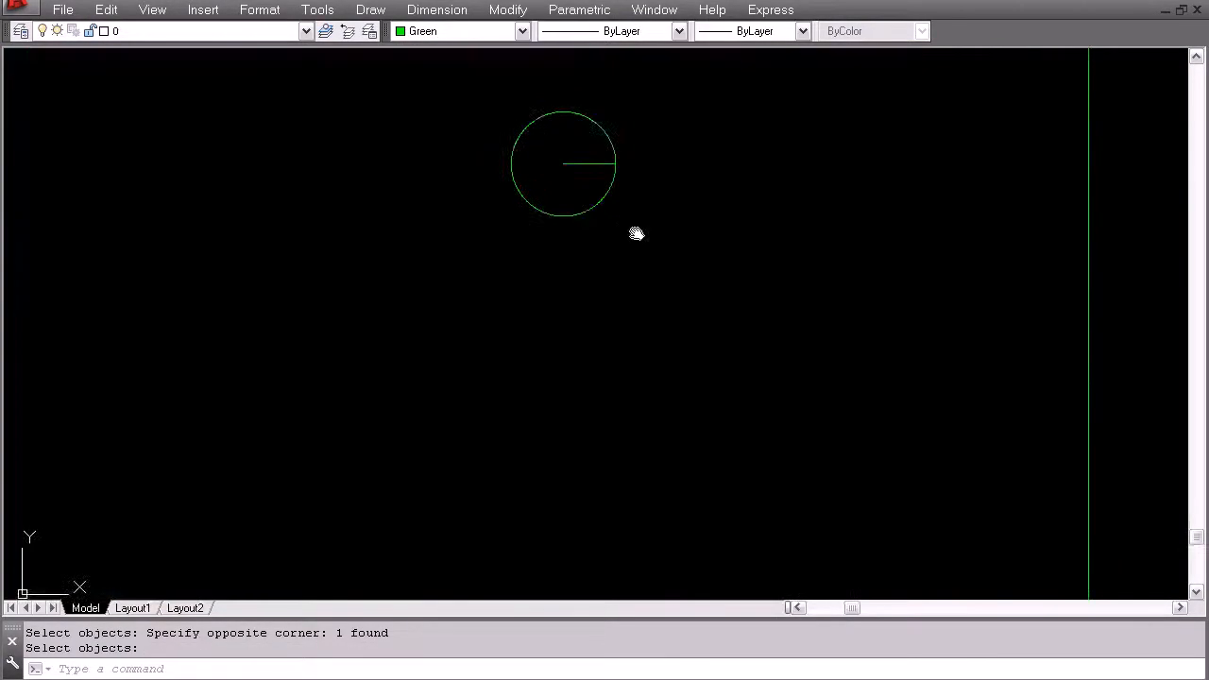
- Erase the reference circle and the line between the piers on the large aerial photo
scroll(631, 297, "up", 4)
middle_click_drag(631, 298, 621, 348)
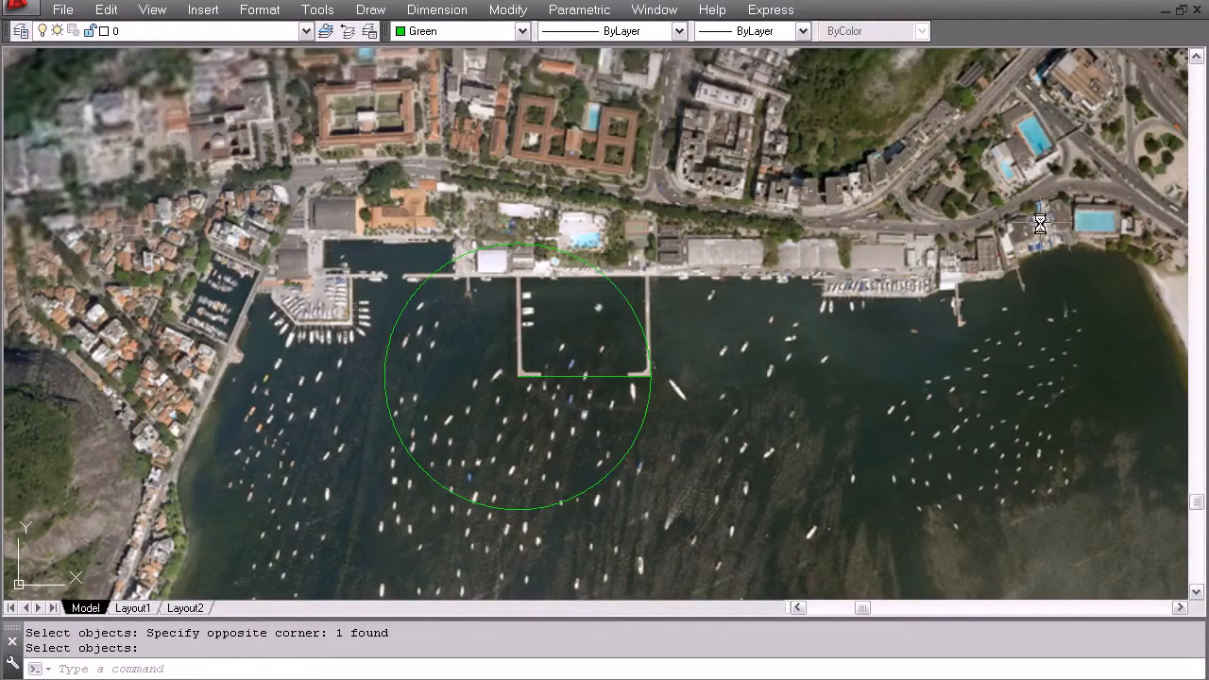
scroll(189, 397, "down", 4)
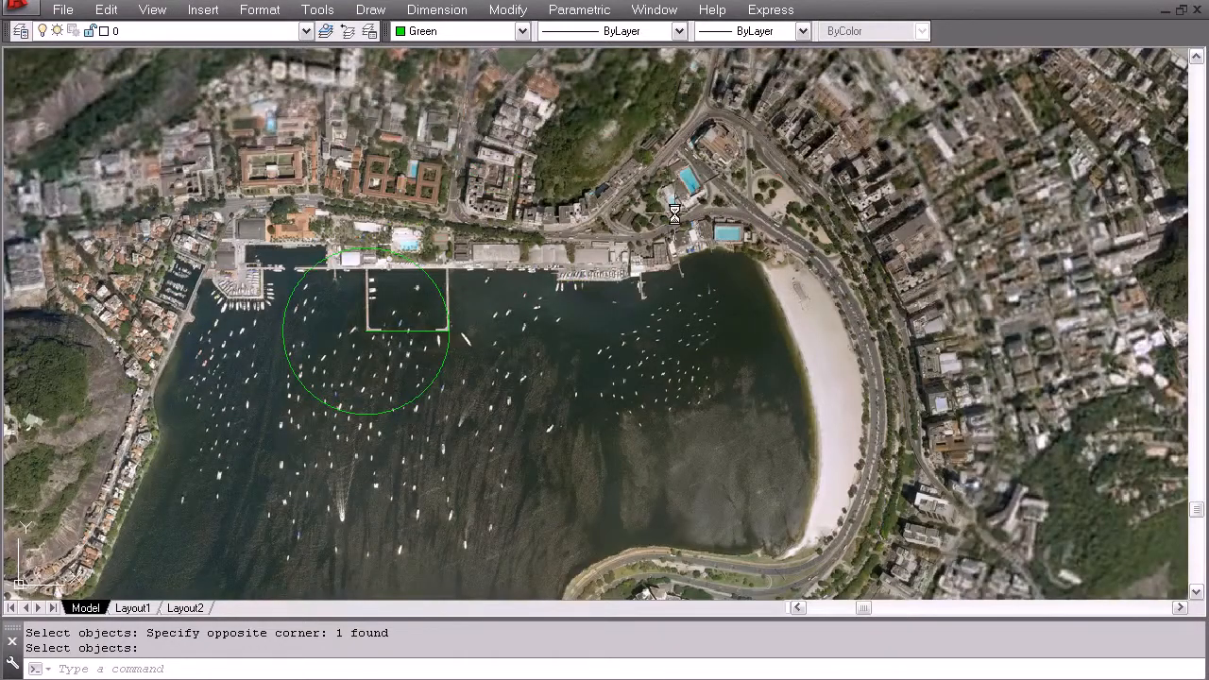
middle_click_drag(243, 377, 348, 372)
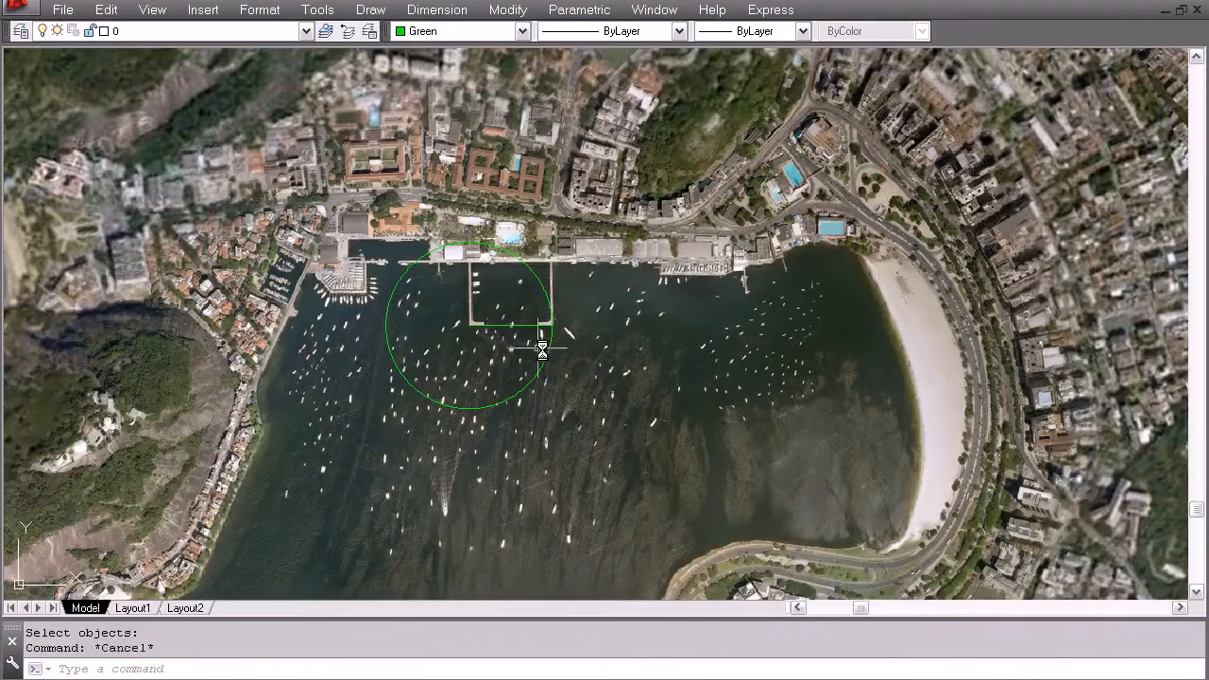
type("e")
key("Return")
left_click(570, 348)
left_click(503, 292)
key("Escape")
scroll(534, 321, "down", 6)
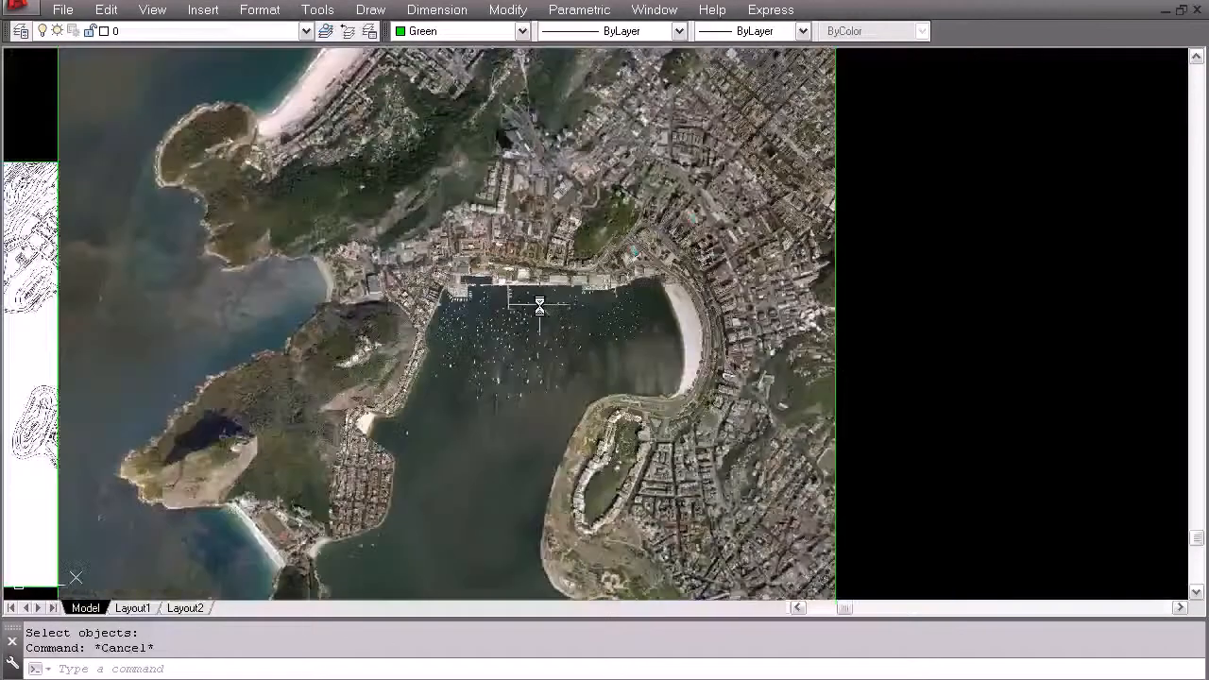
- Move the contour image so that its lower-left corner meets the large aerial photo's lower-left corner
scroll(498, 371, "up", 2)
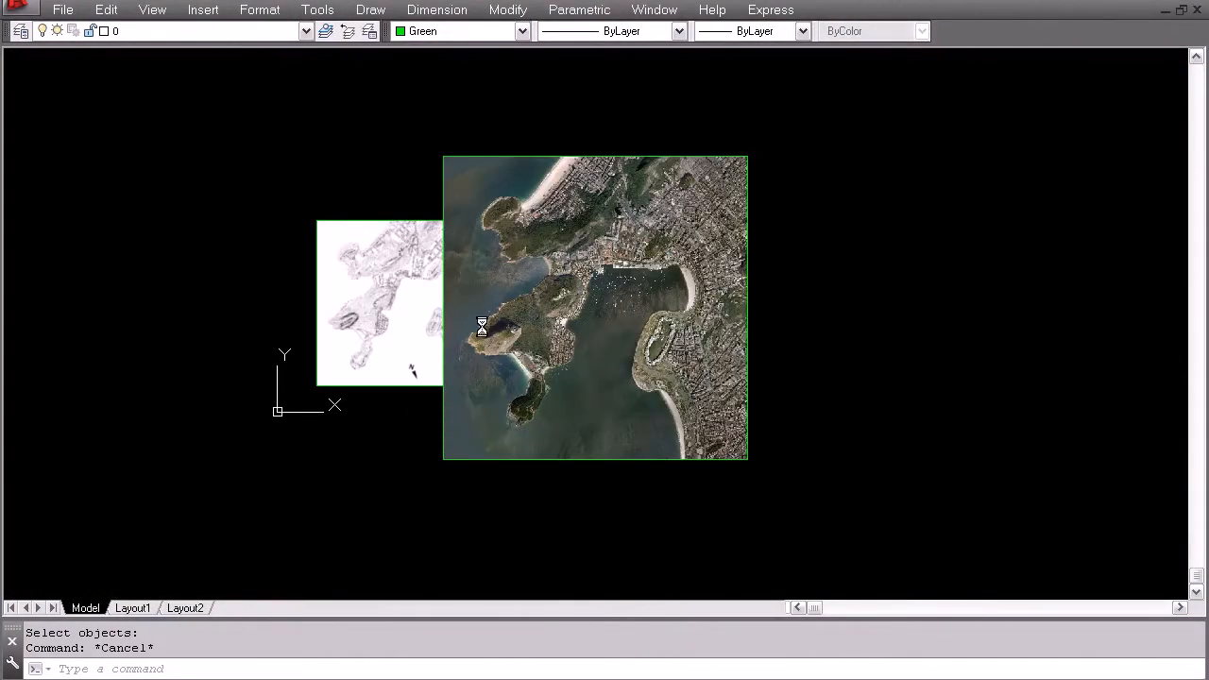
scroll(440, 306, "up", 2)
key("Escape")
type("m")
key("Return")
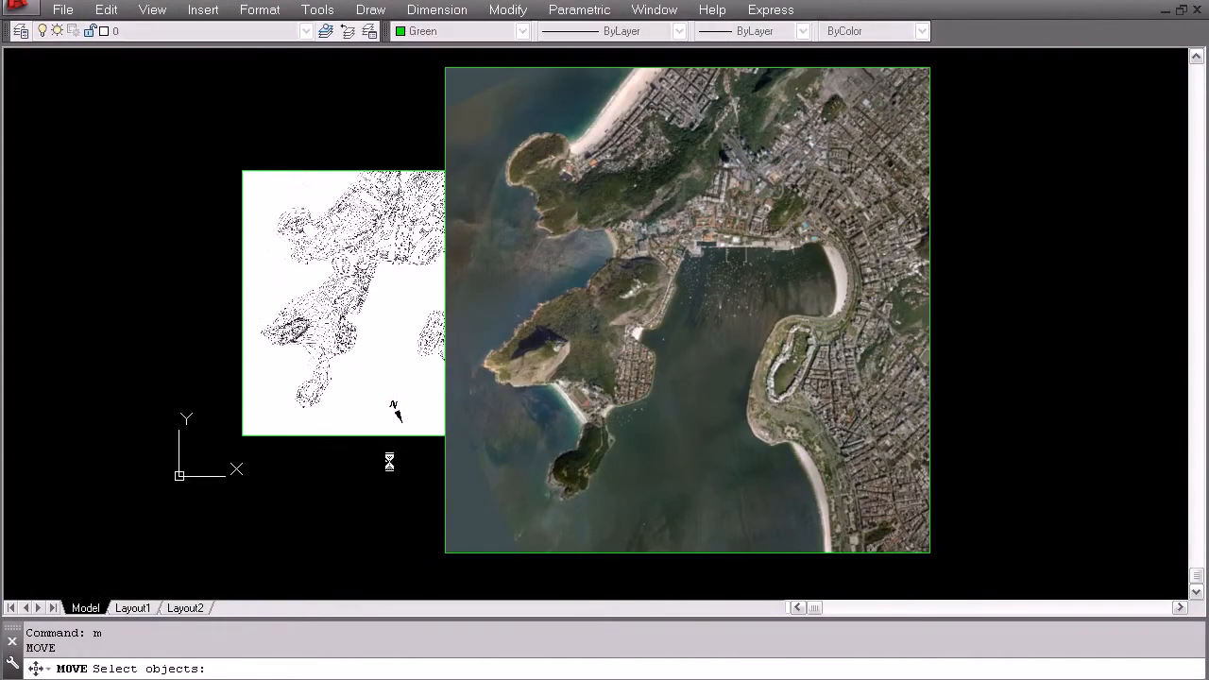
left_click(389, 468)
left_click(349, 395)
key("Return")
left_click(243, 436)
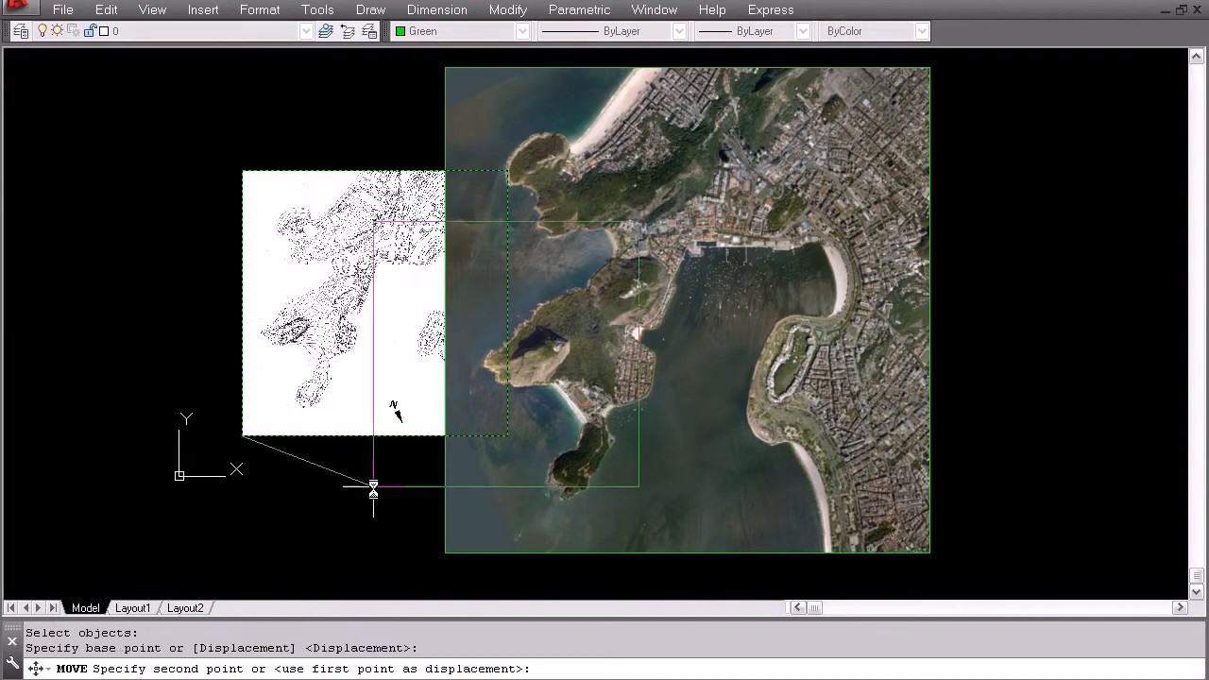
left_click(447, 552)
key("Escape")
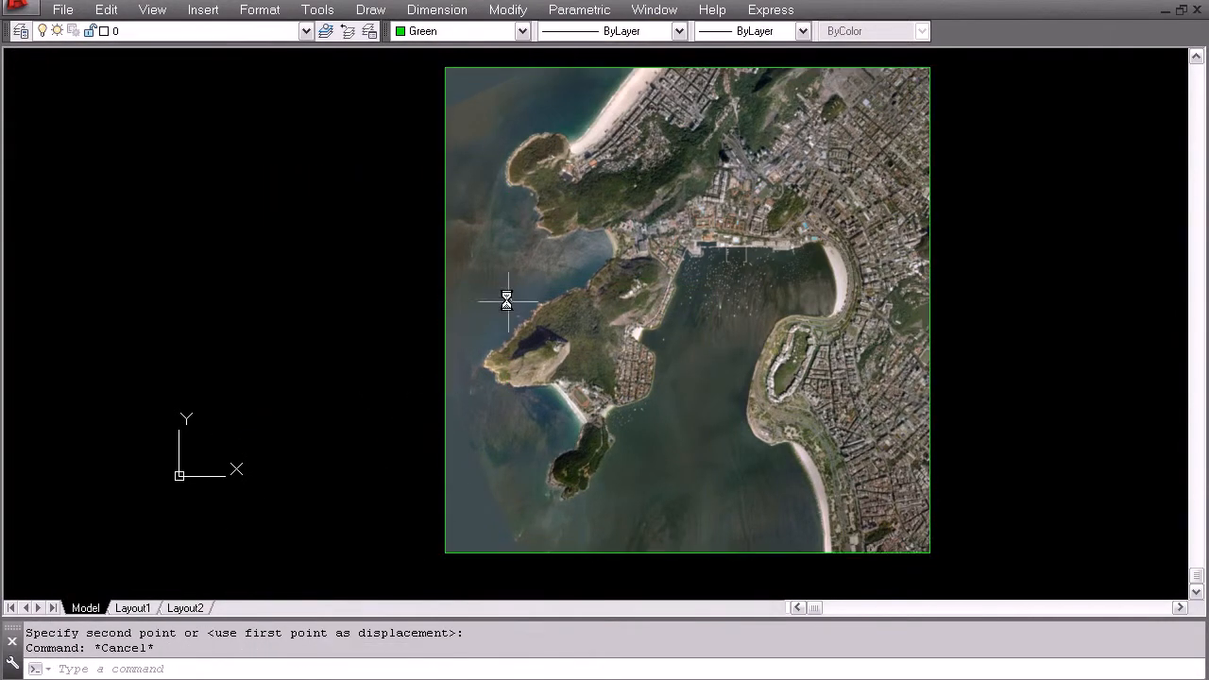
- Send the aerial photo to the back of the draw order, behind the contour image
type("dr")
key("Return")
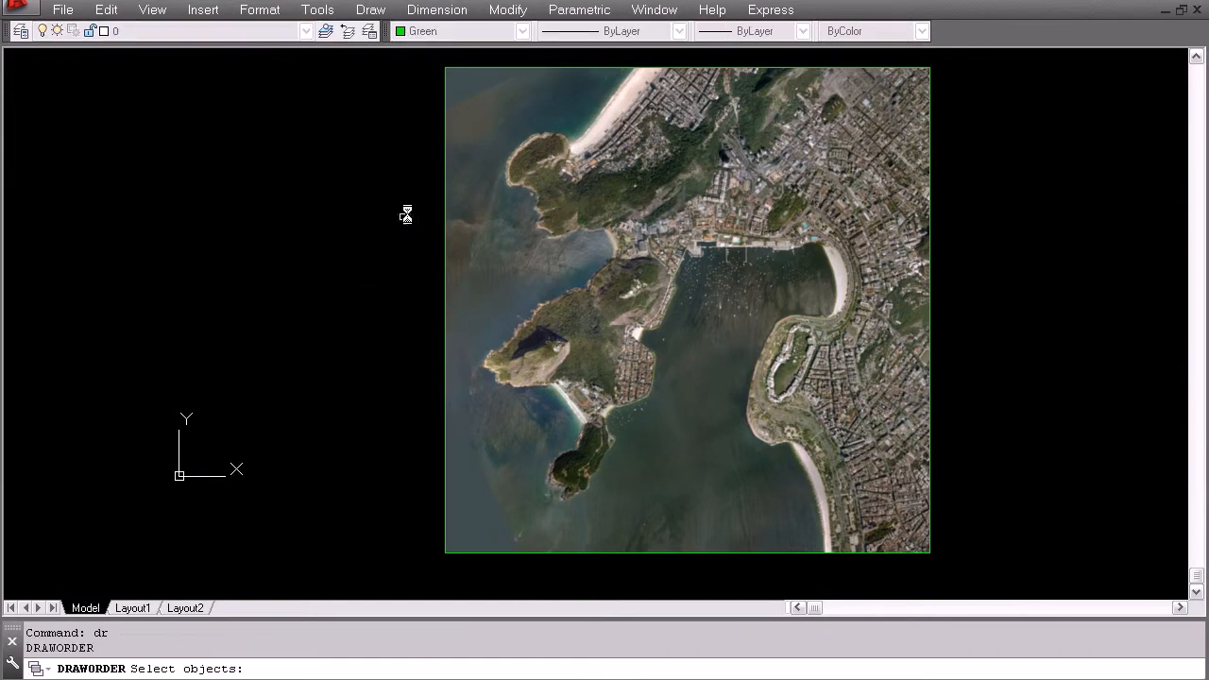
left_click(447, 139)
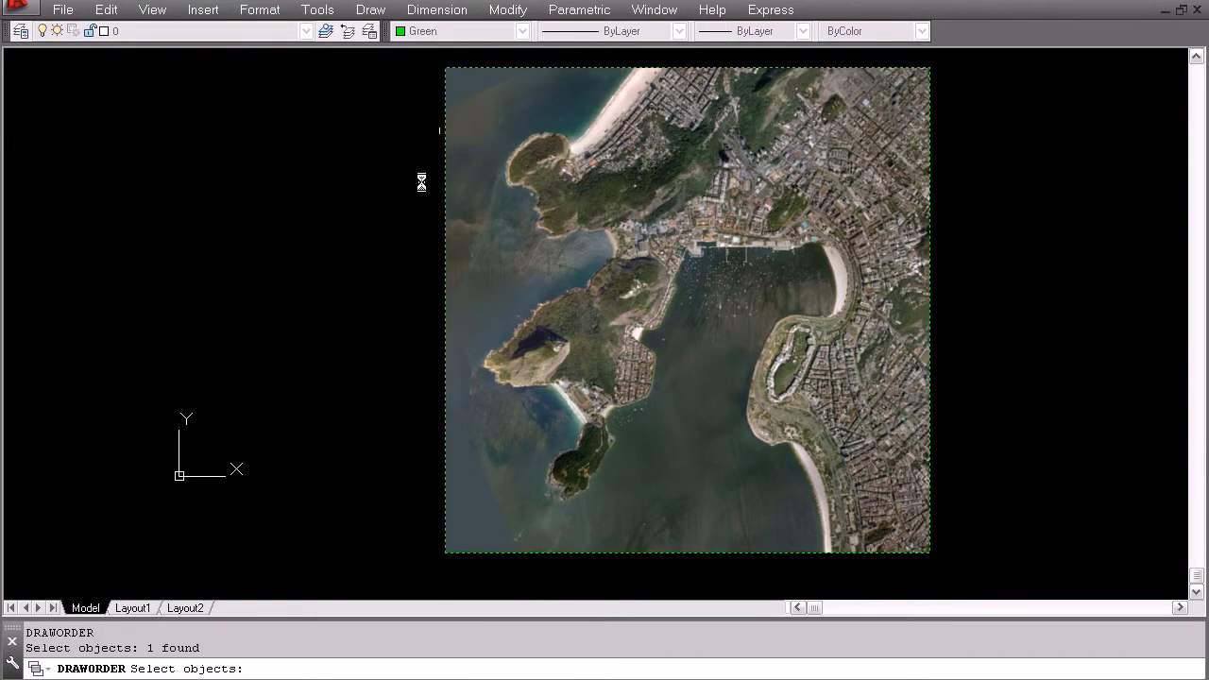
key("Return")
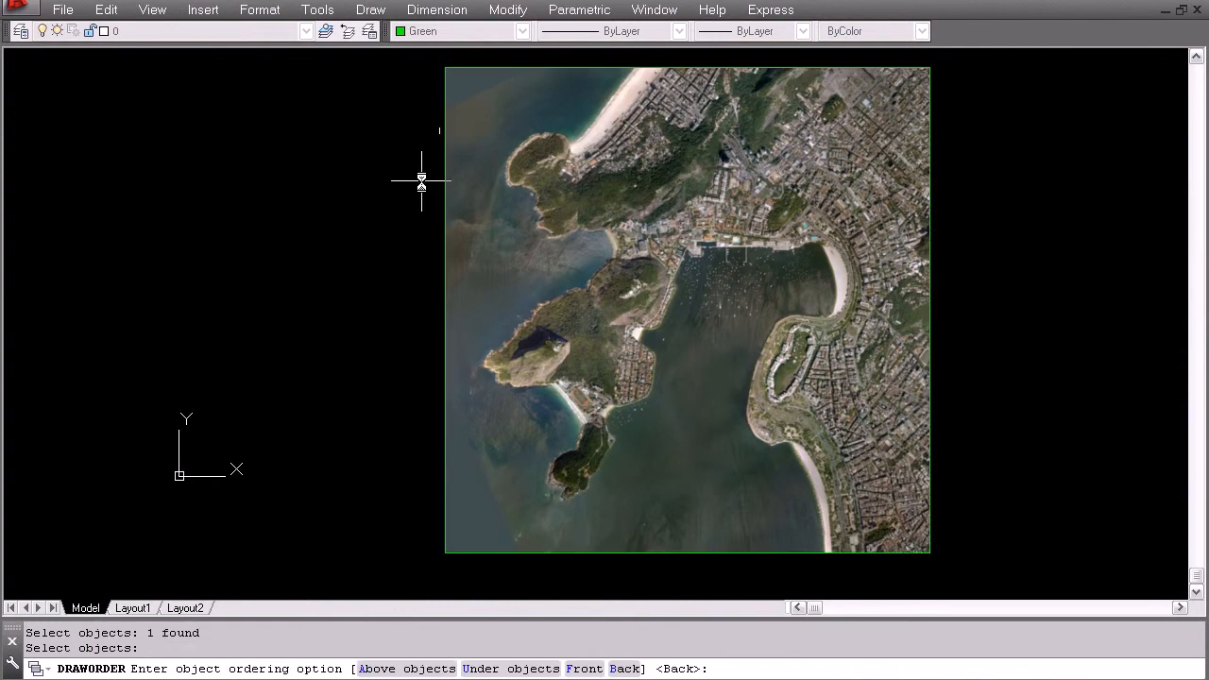
type("b")
key("Return")
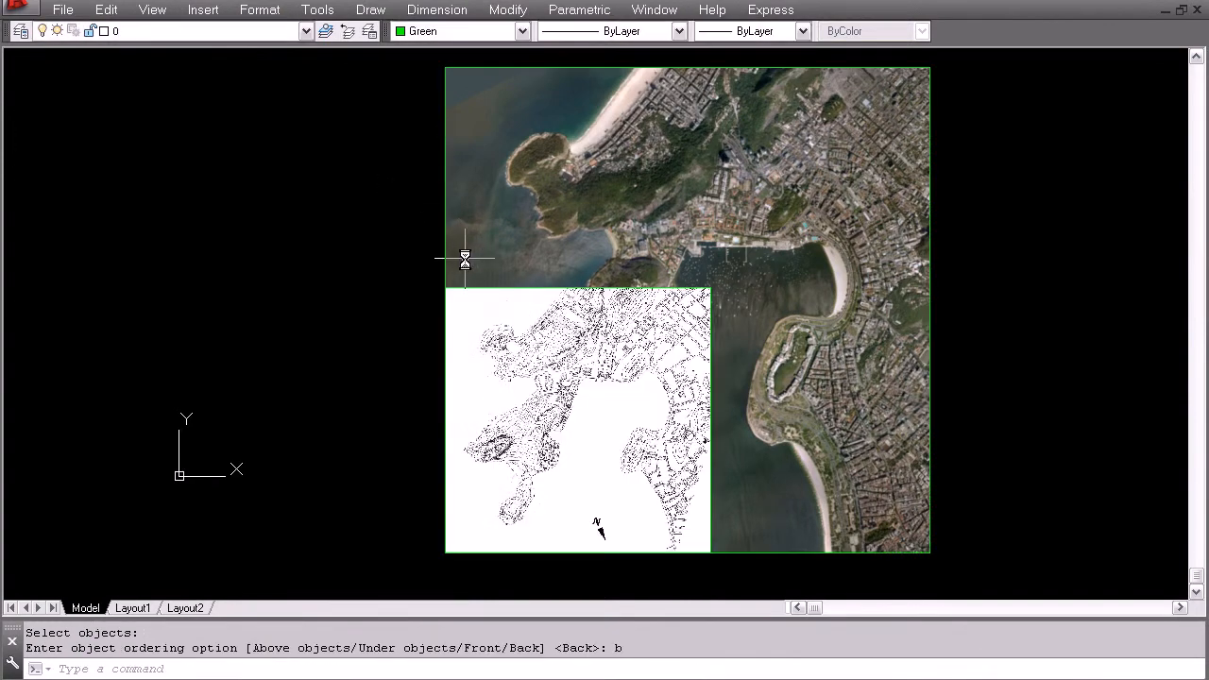
middle_click_drag(507, 354, 484, 317)
key("Escape")
type("sc")
key("Return")
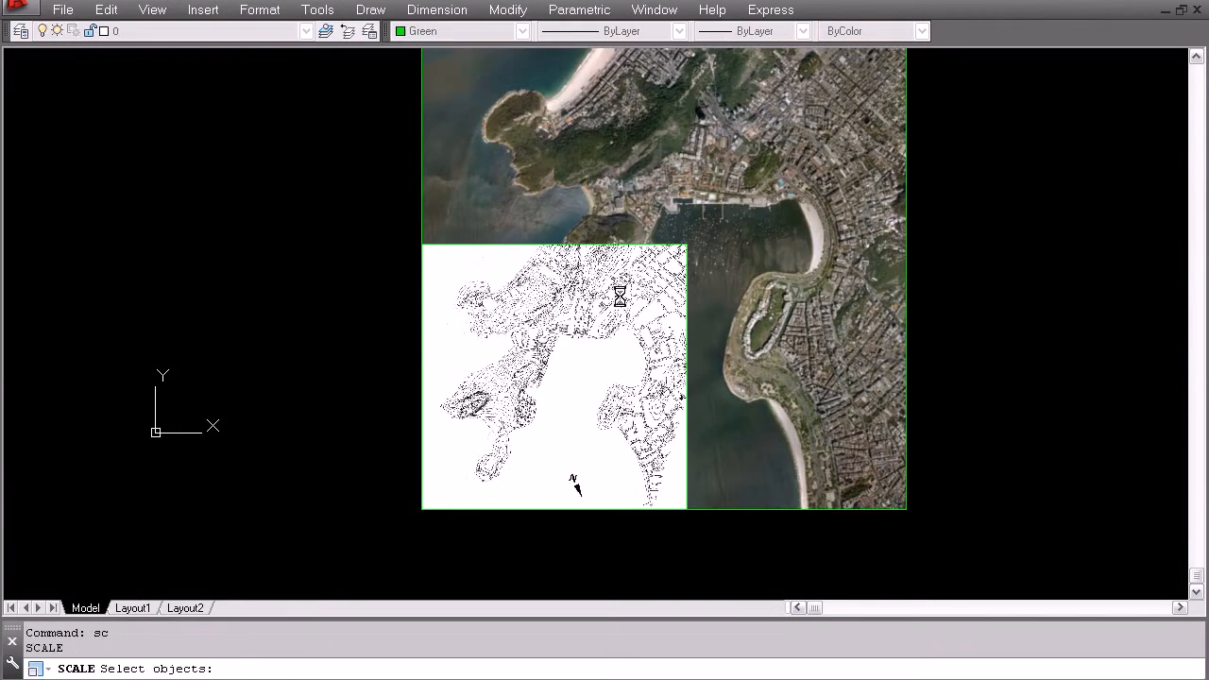
left_click(642, 311)
left_click(501, 405)
key("Return")
left_click(423, 510)
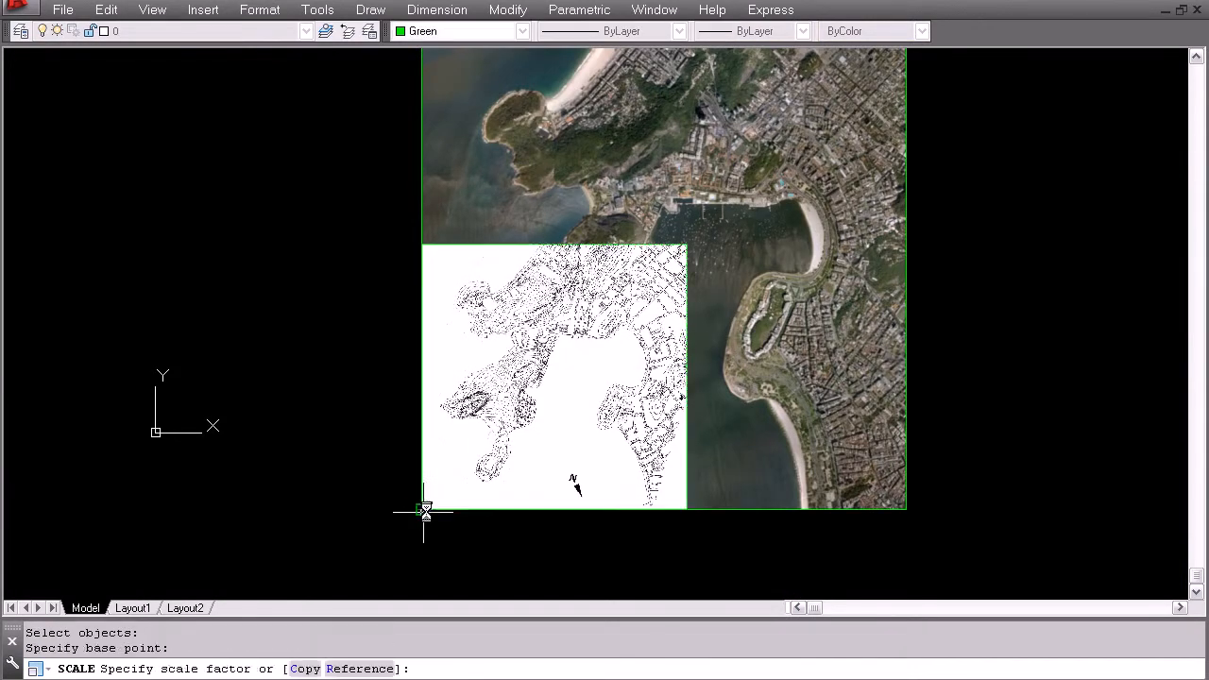
left_click(423, 510)
type("r")
key("Return")
key("Escape")
middle_click_drag(464, 426, 418, 424)
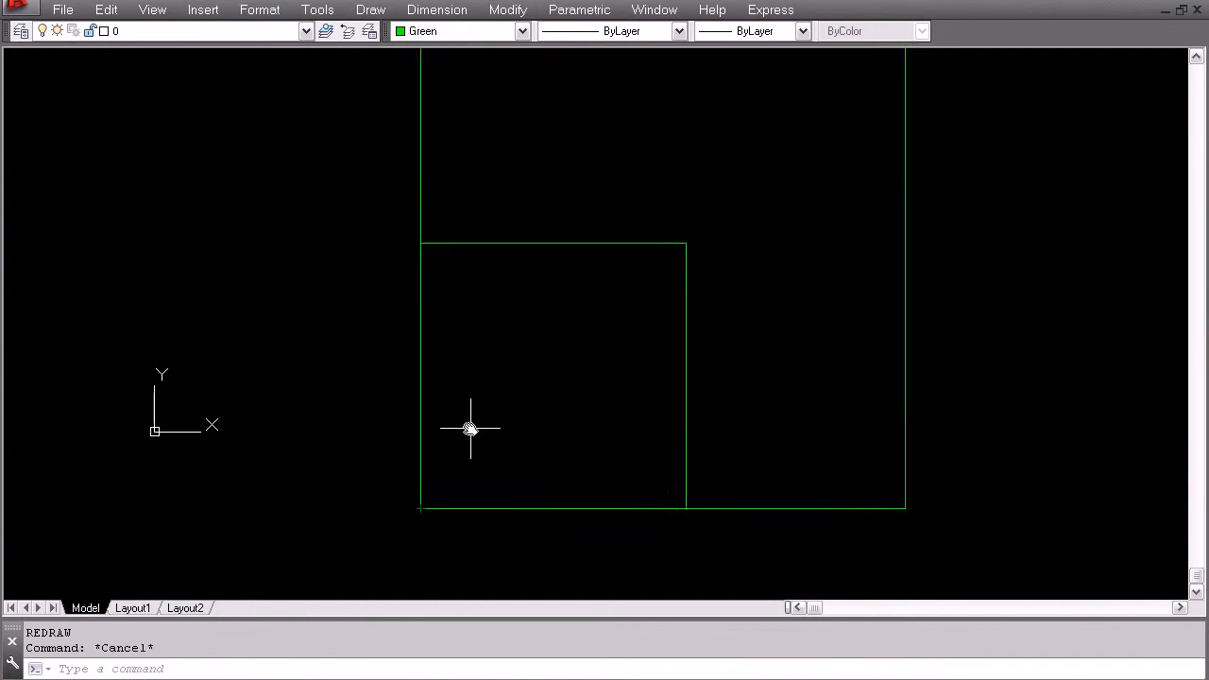
key("Escape")
type("sc")
key("Return")
left_click(586, 370)
left_click(421, 416)
key("Return")
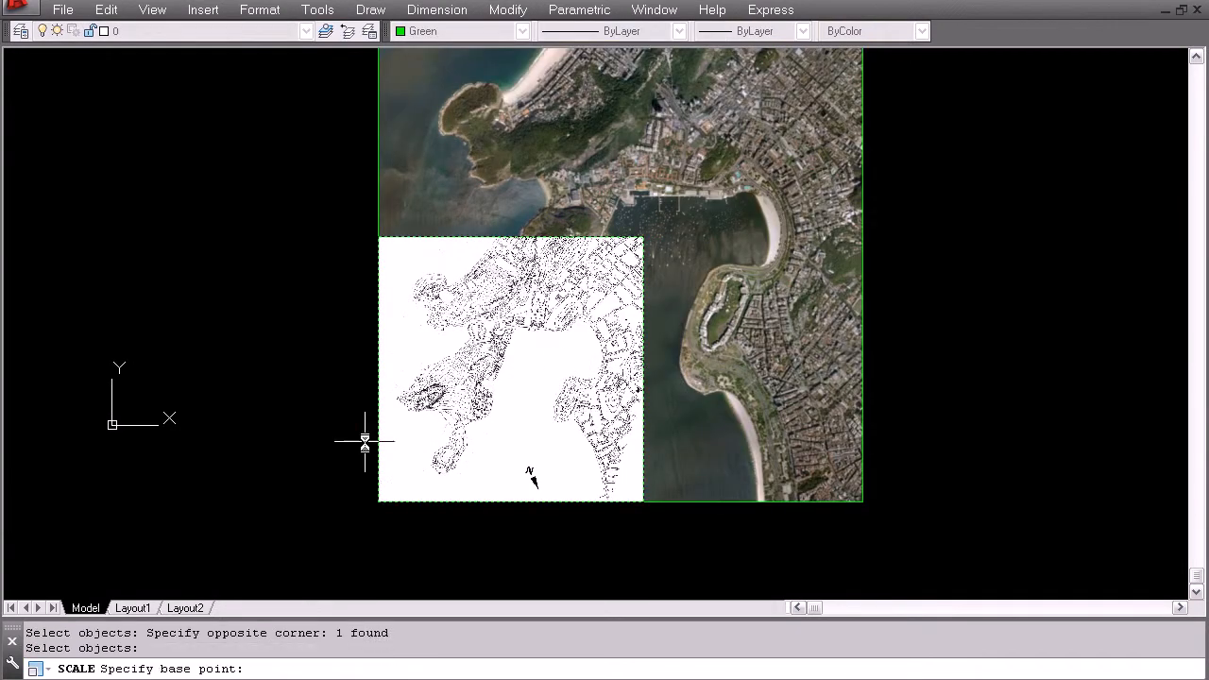
left_click(378, 507)
left_click(378, 508)
type("r")
key("Return")
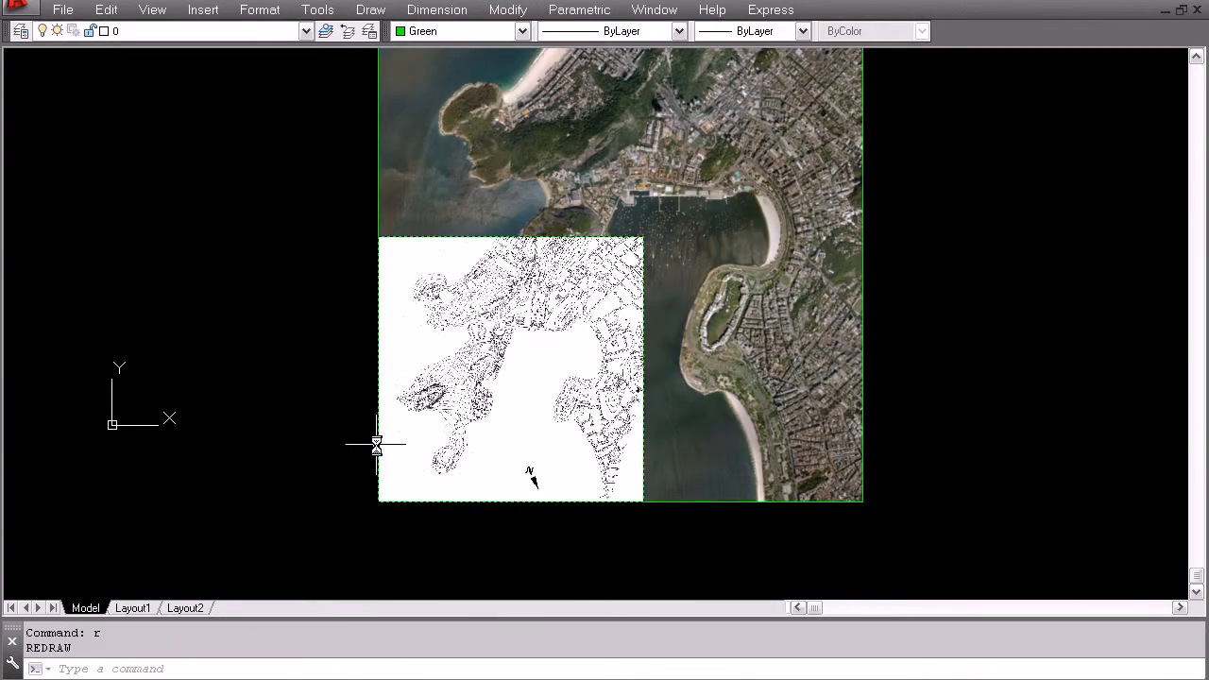
key("Escape")
- Scale the contour image by reference from its lower-left corner, using its left edge as reference length and the aerial photo's upper-left corner for the new length
type("s")
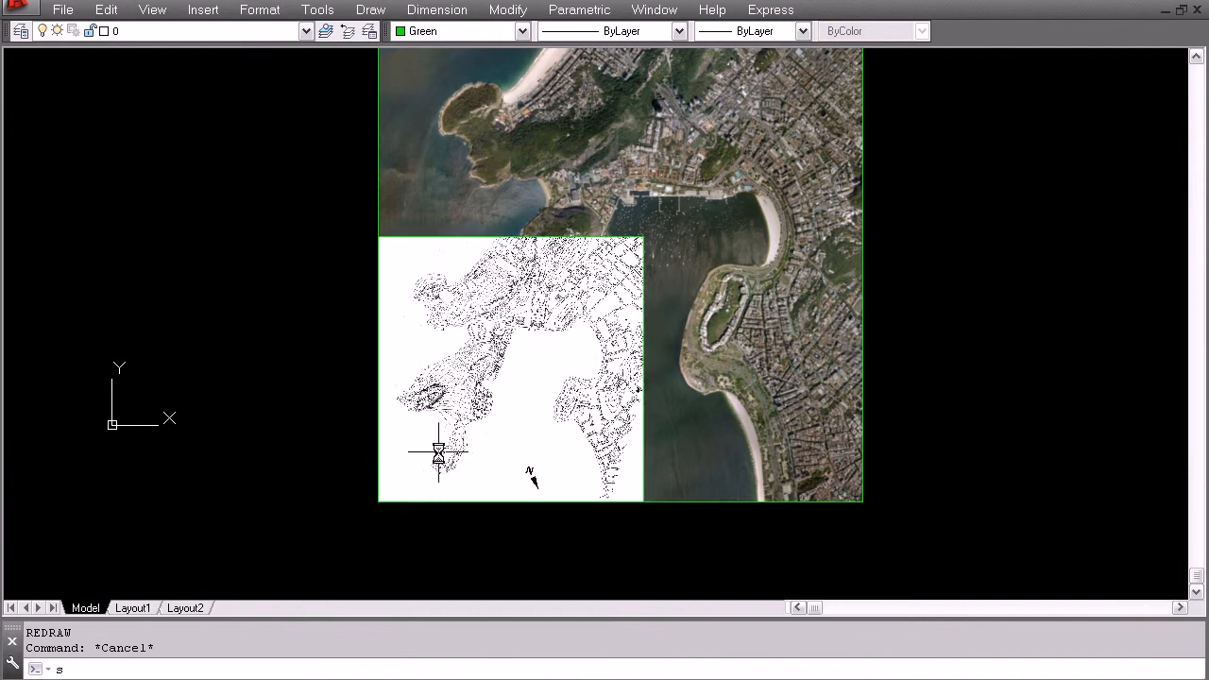
type("c")
key("Return")
left_click(564, 402)
left_click(464, 427)
key("Return")
left_click(378, 507)
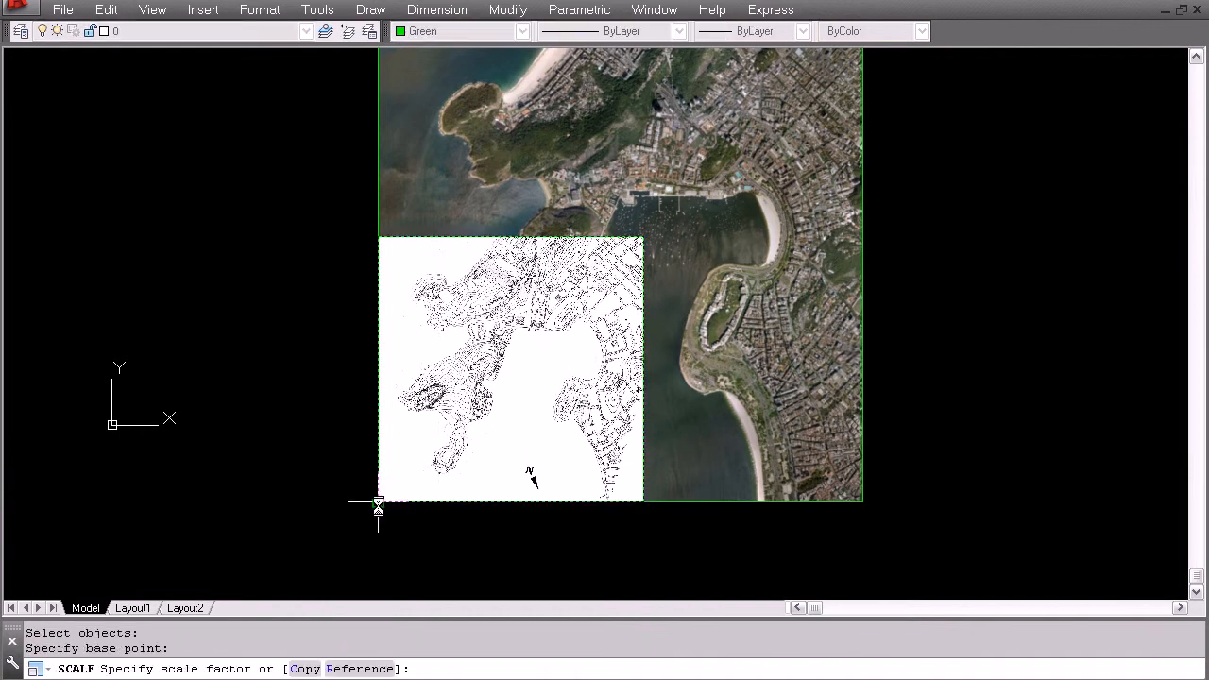
type("r")
key("Return")
left_click(378, 504)
left_click(379, 236)
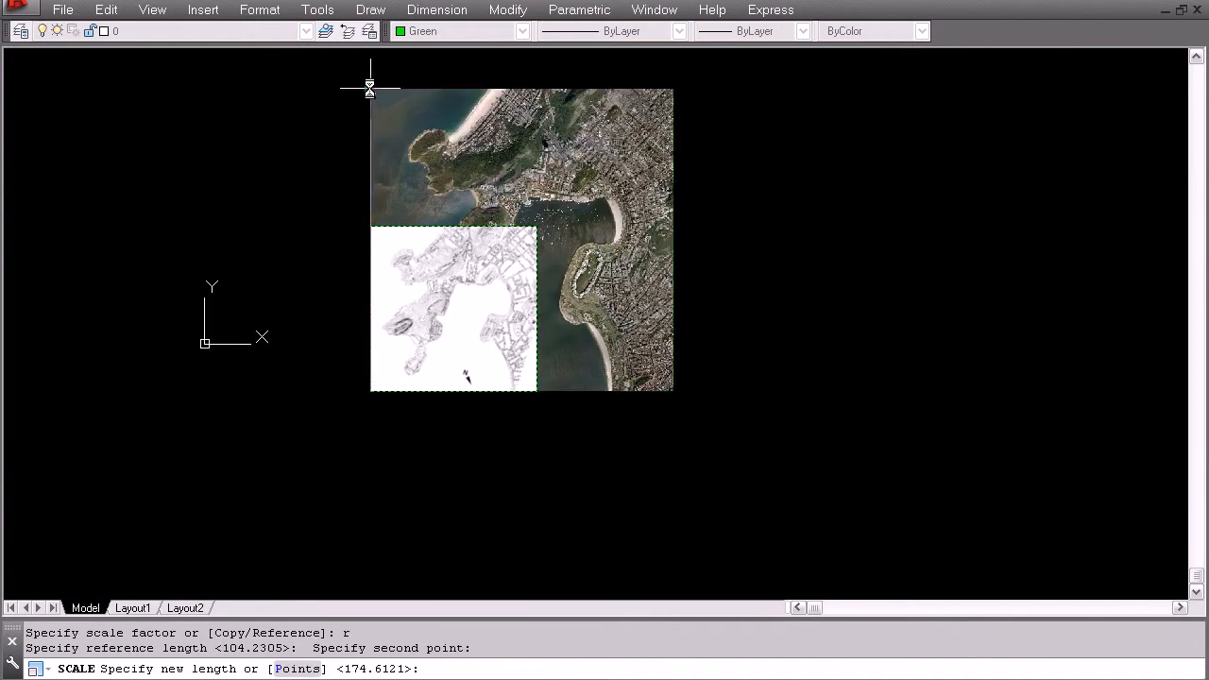
key("Escape")
middle_click_drag(513, 214, 521, 290)
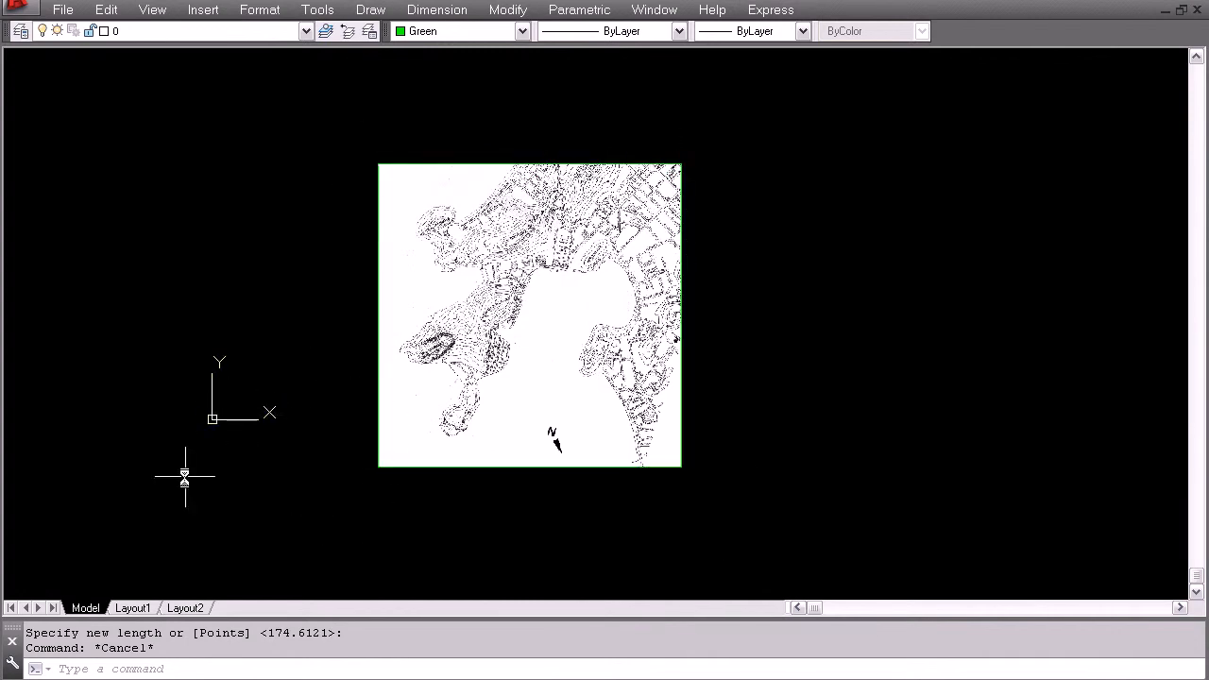
- Move both overlapping images from their shared lower-left corner to the origin 0,0,0
middle_click_drag(366, 425, 489, 355)
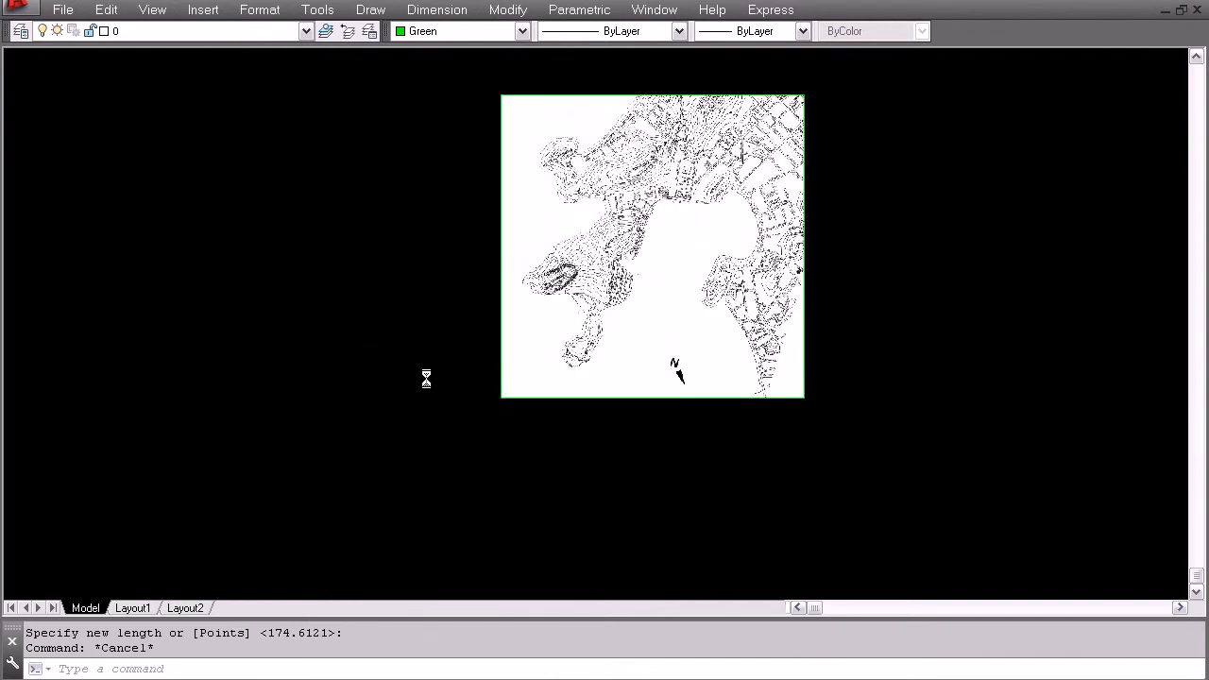
scroll(427, 377, "up", 3)
type("m")
key("Return")
left_click(521, 494)
left_click(425, 300)
key("Return")
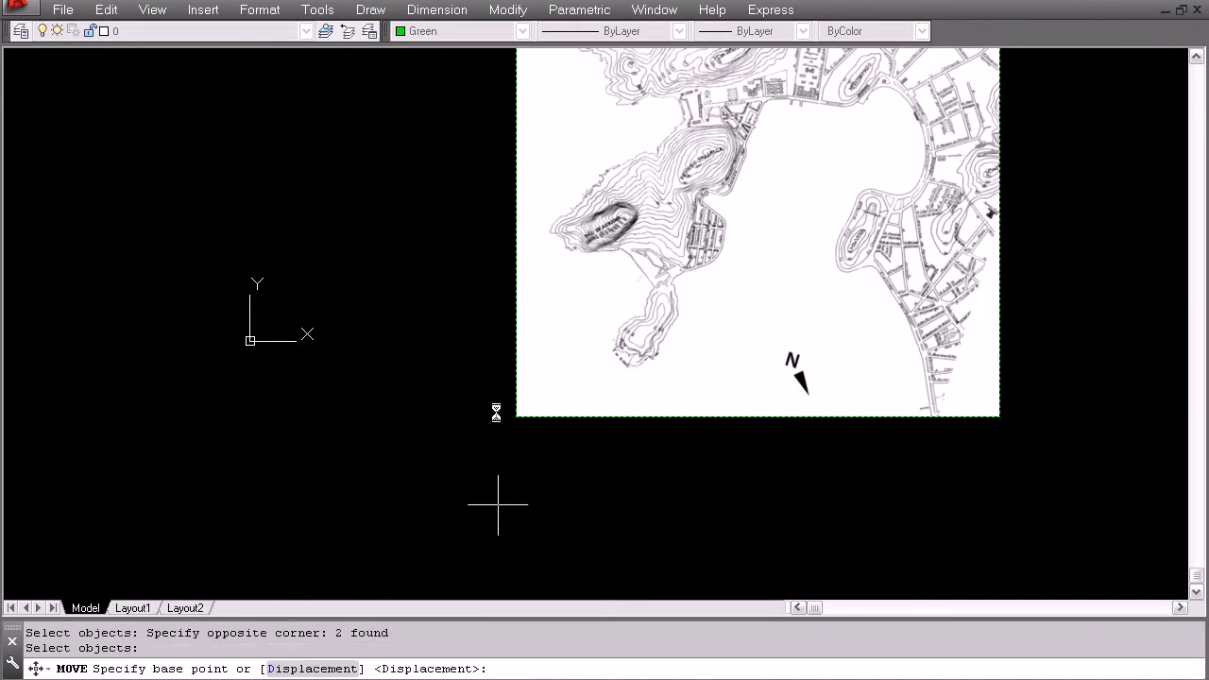
left_click(515, 416)
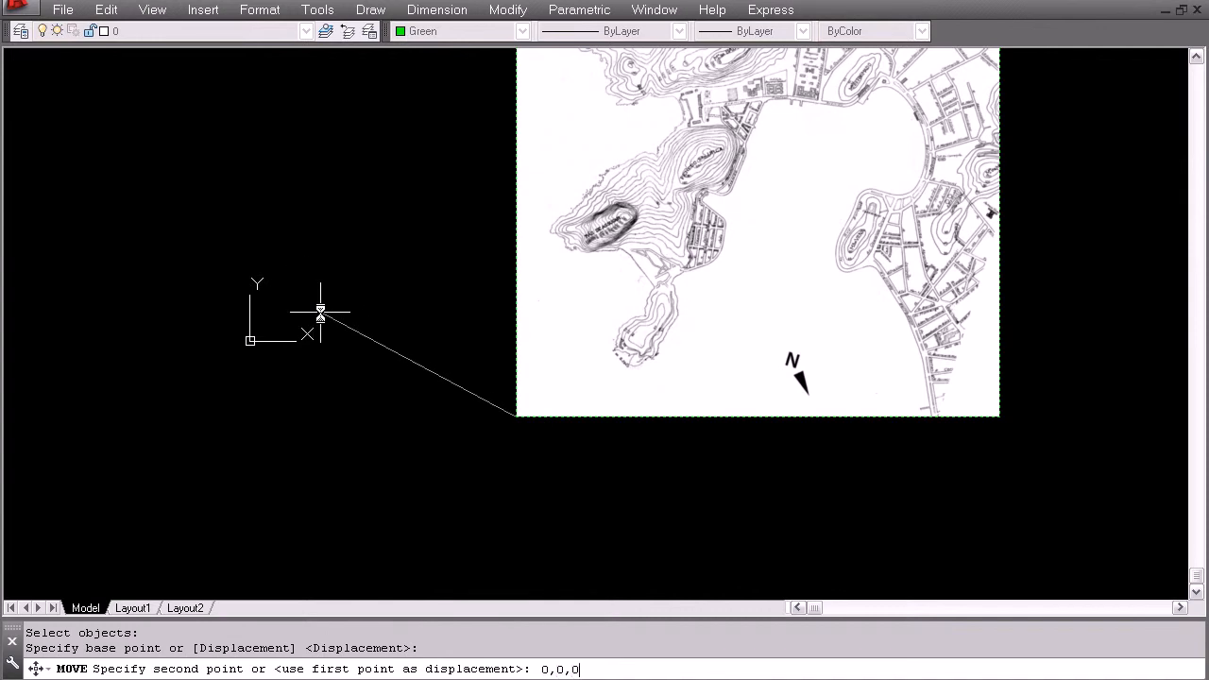
type("0,0,0")
key("Return")
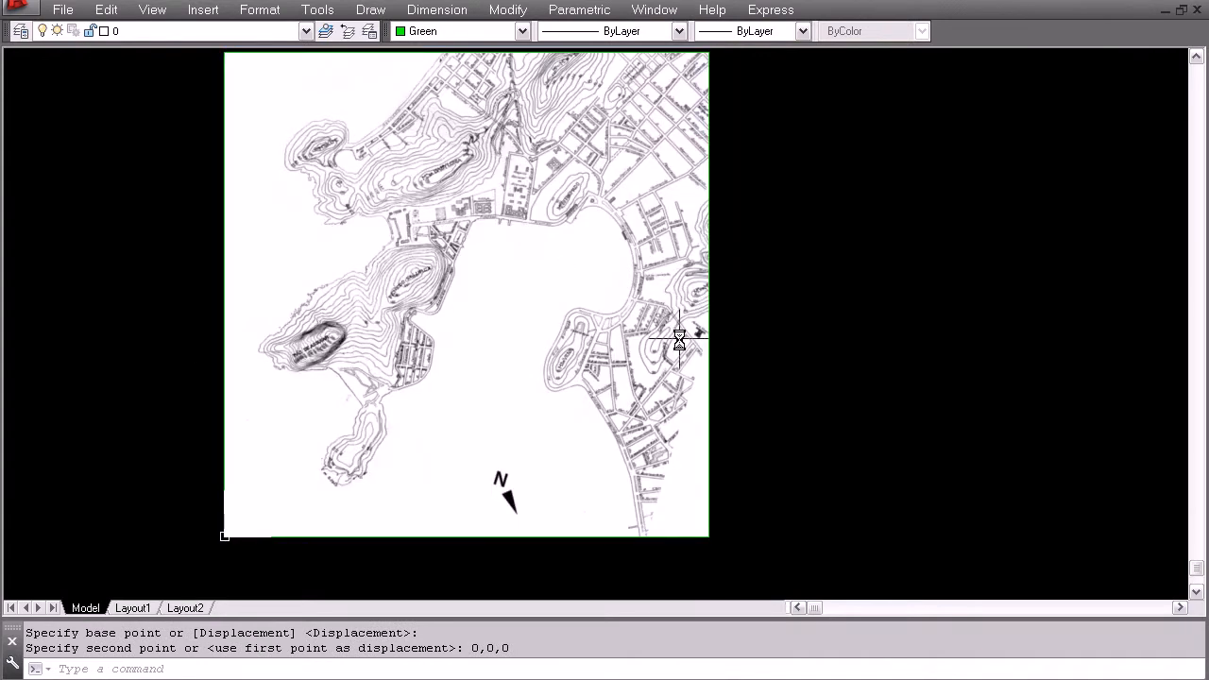
- Create two new layers named "contours" and "satelite"
left_click(707, 352)
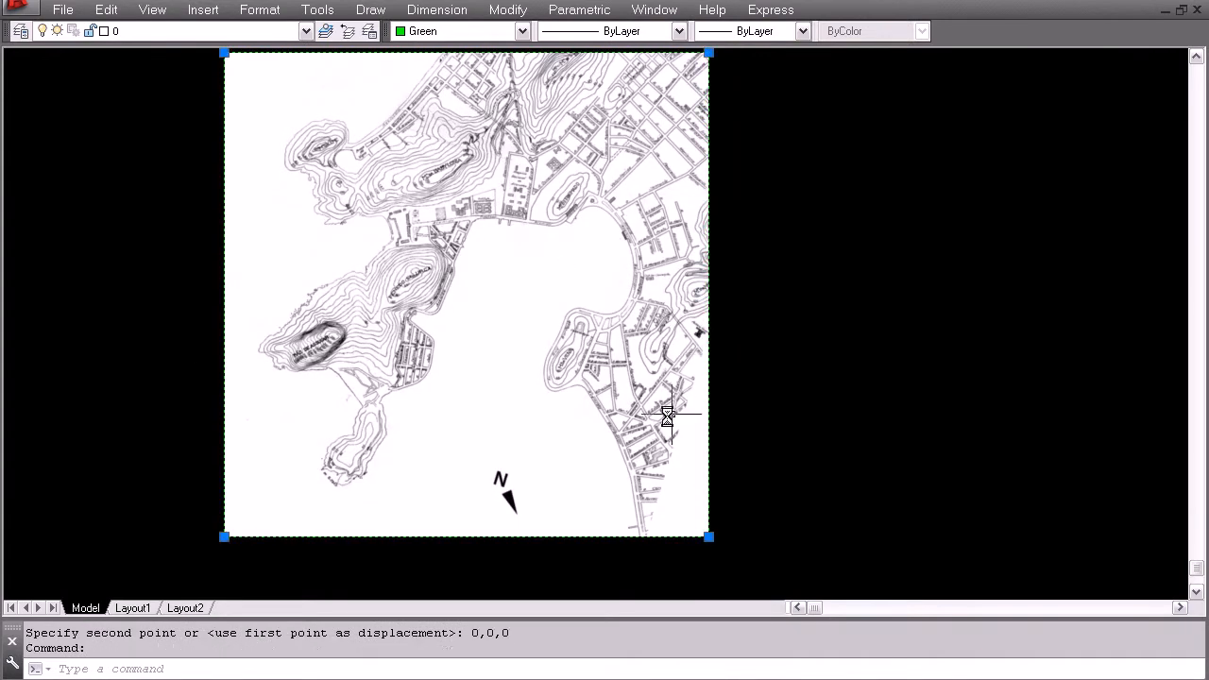
key("Escape")
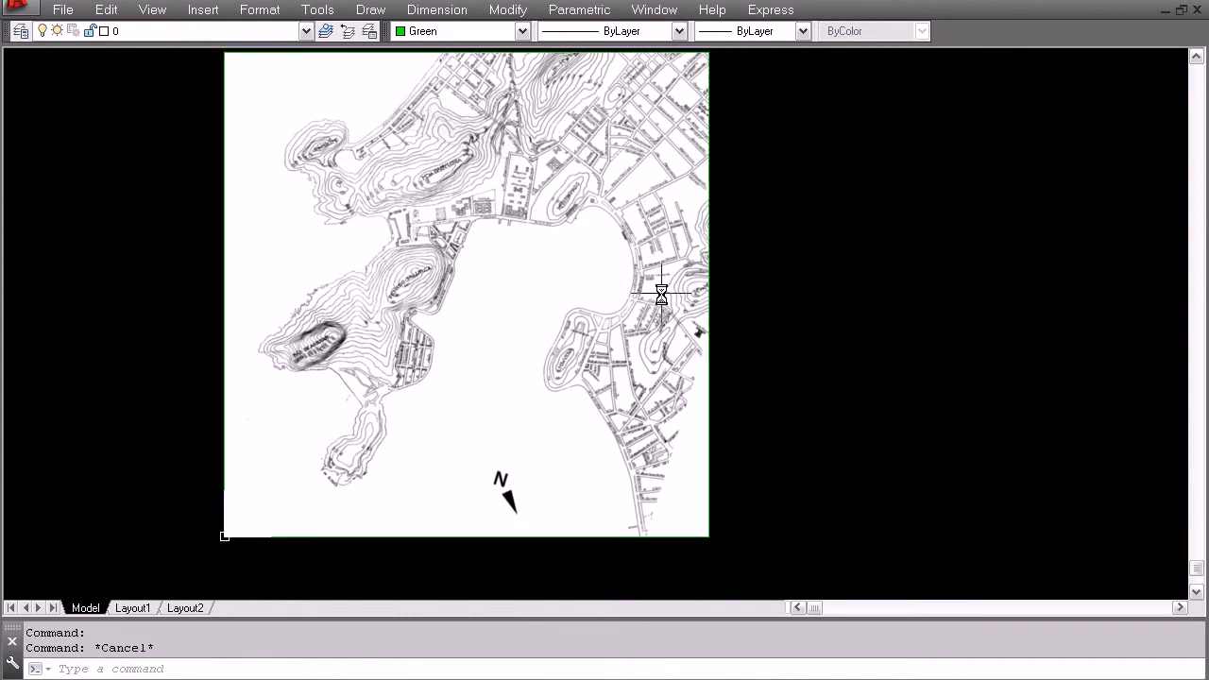
left_click(21, 32)
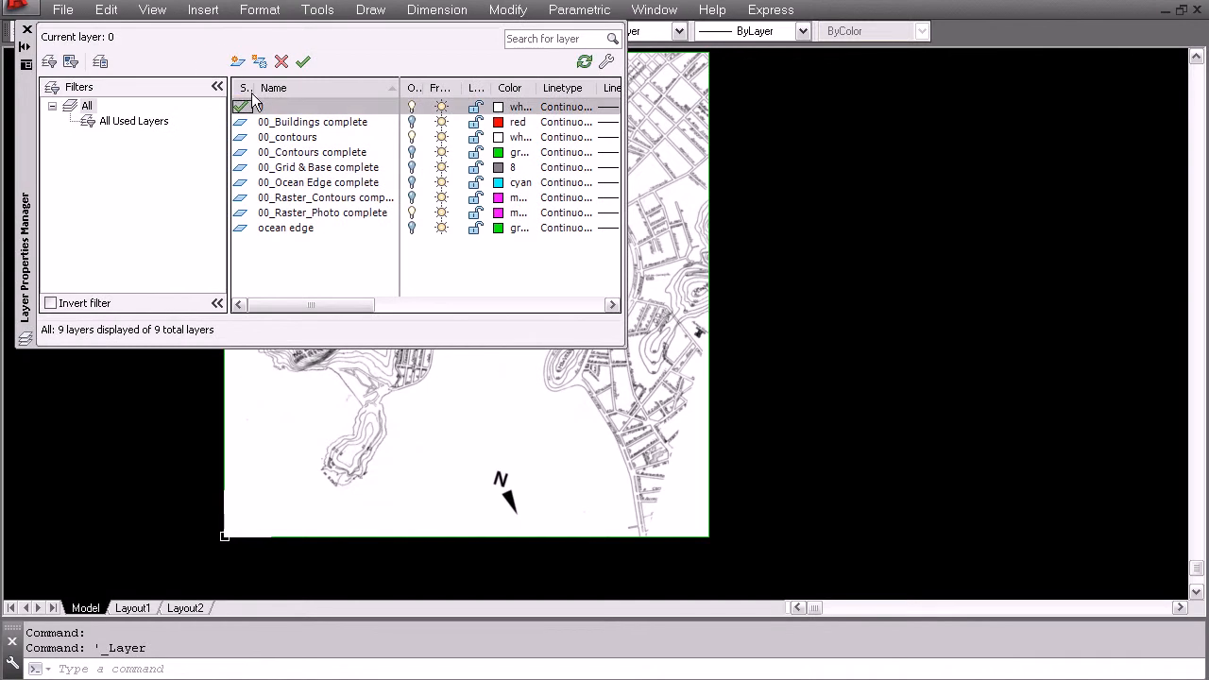
left_click(238, 63)
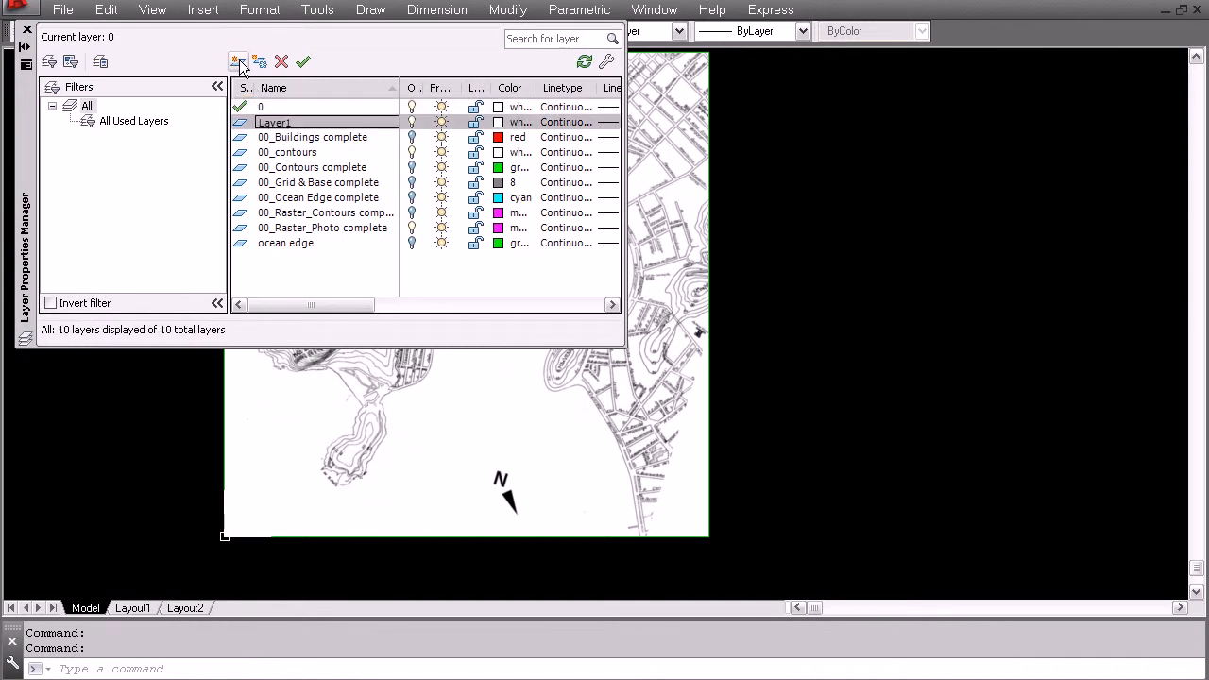
left_click(238, 63)
left_click(274, 124)
left_click(284, 124)
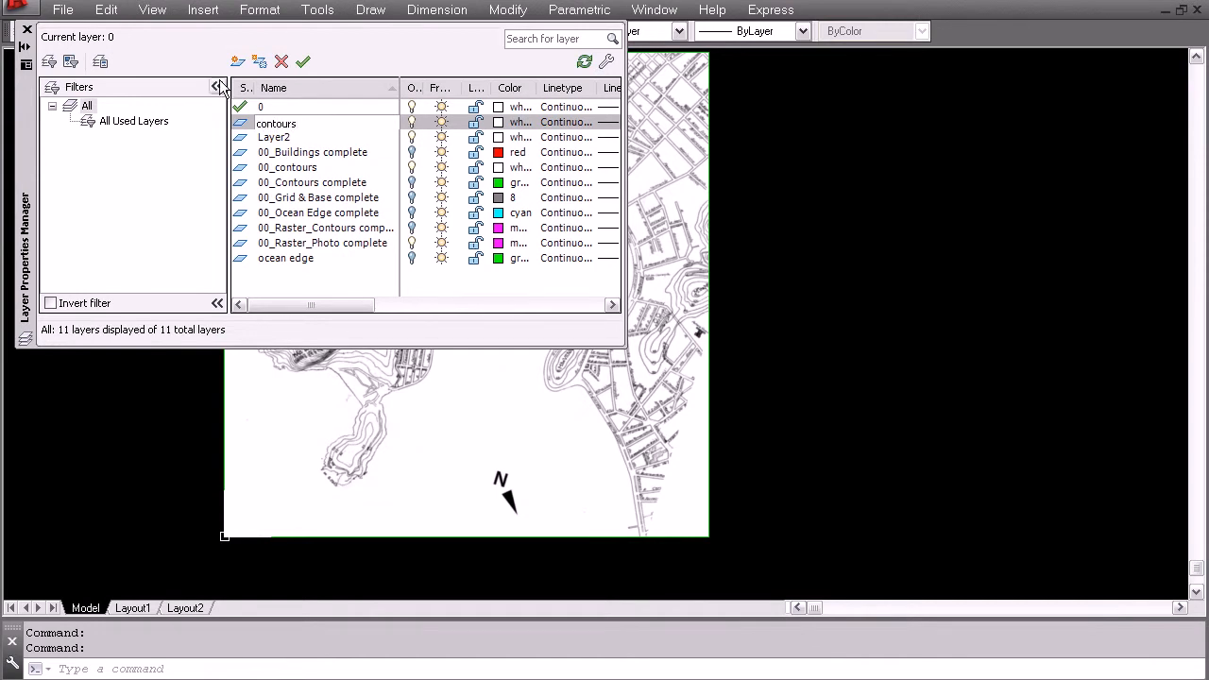
left_click(285, 138)
left_click(267, 139)
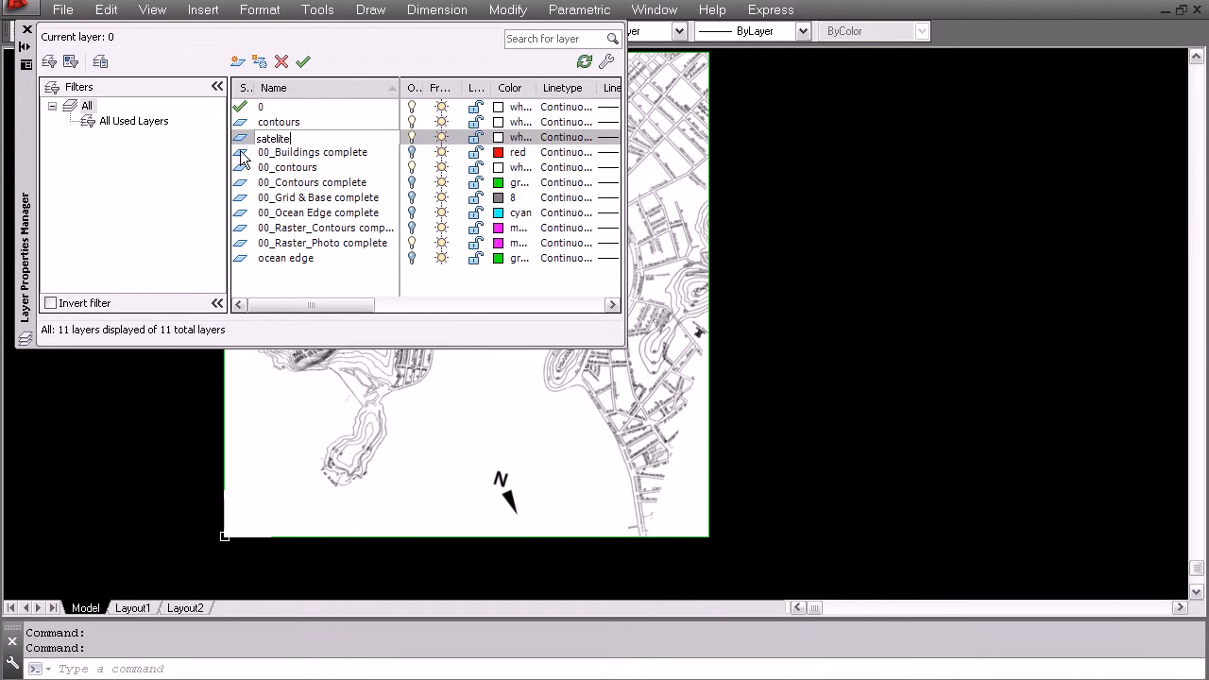
left_click(288, 155)
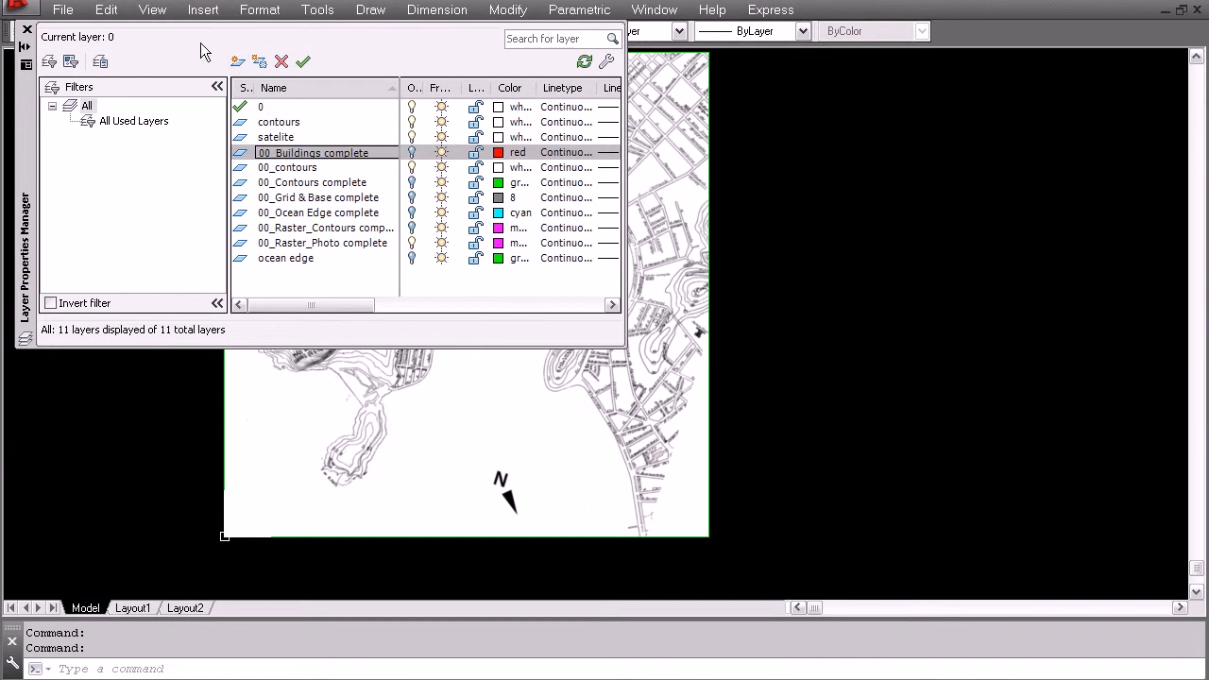
left_click(24, 32)
- Assign the contour image to the 00_contours layer and turn that layer off
left_click(708, 255)
left_click(165, 32)
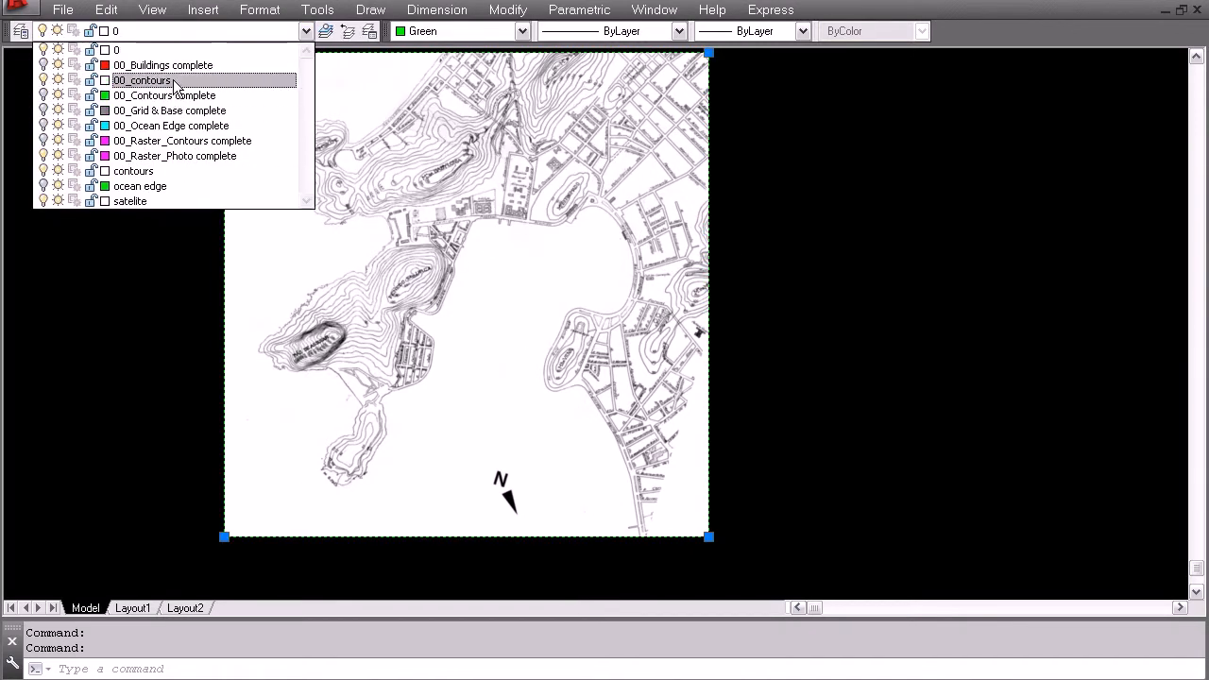
left_click(174, 81)
key("Escape")
left_click(148, 36)
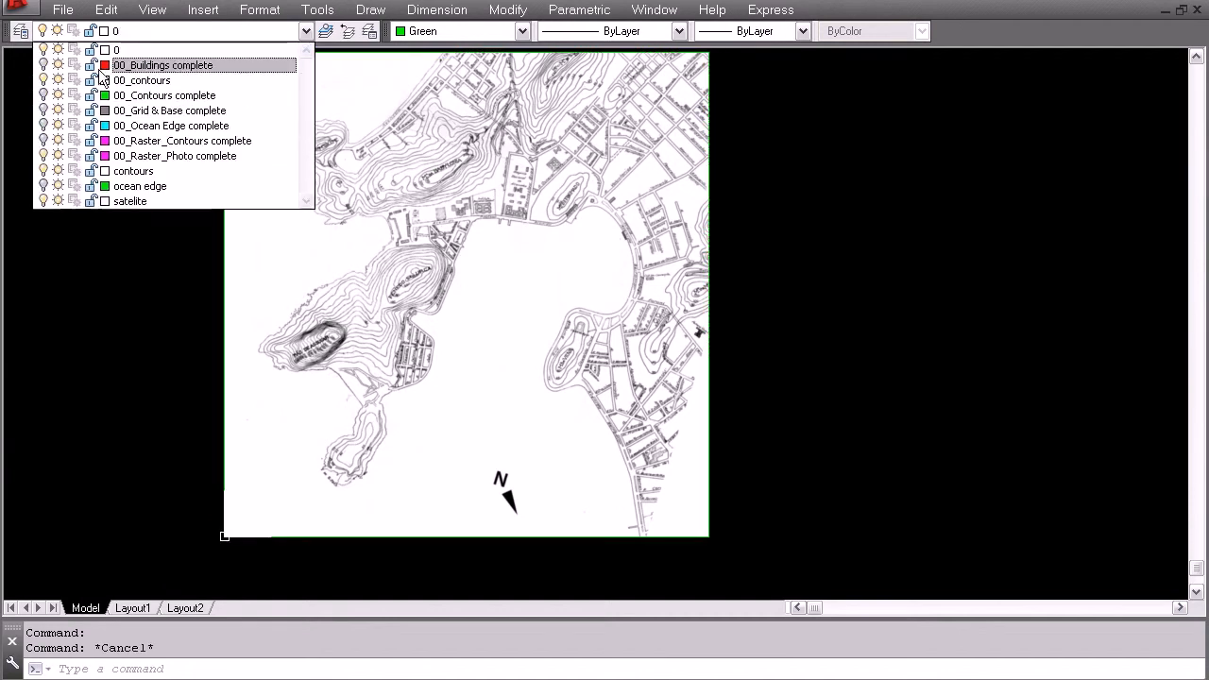
left_click(43, 81)
left_click(110, 306)
- Assign the aerial photo to the satelite layer
left_click(224, 179)
left_click(182, 32)
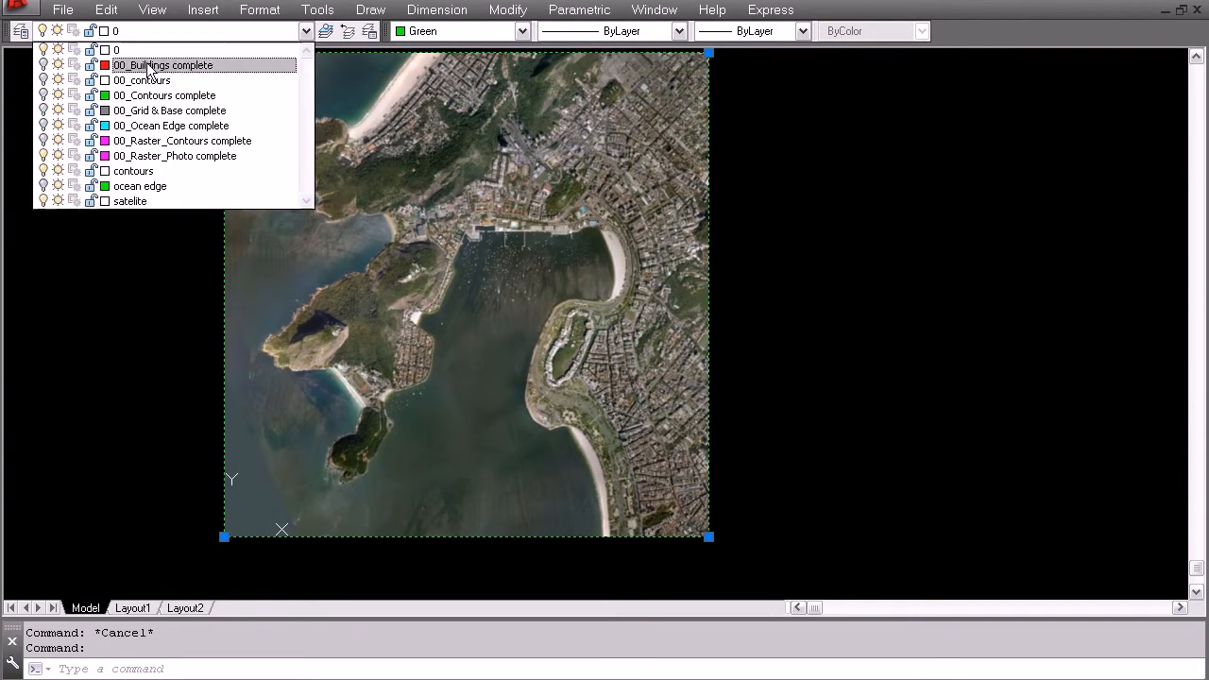
left_click(137, 201)
key("Escape")
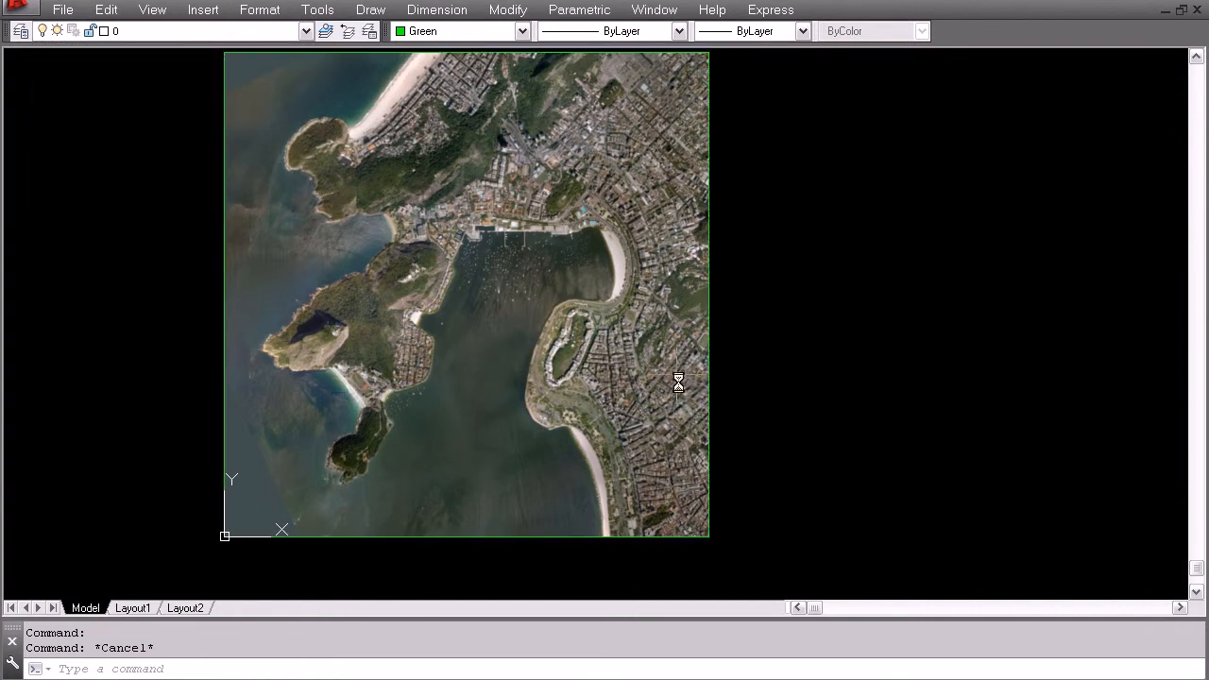
- Raise the aerial photo's fade to about the middle of its range
double_click(708, 397)
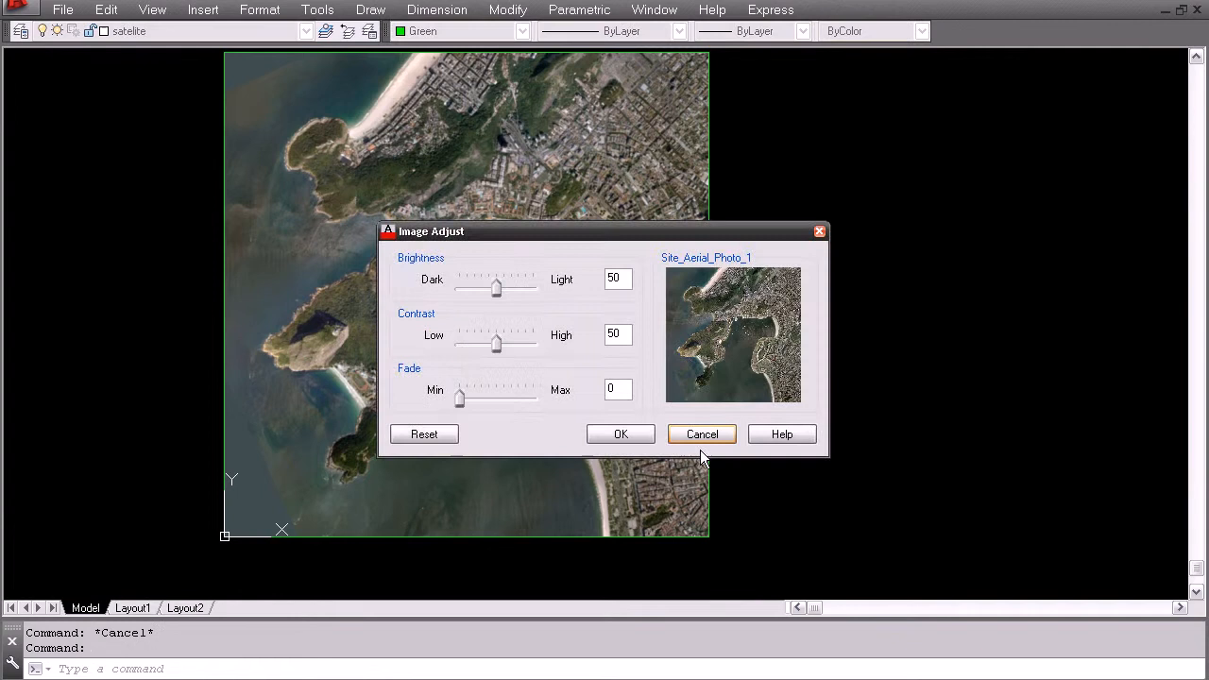
left_click_drag(458, 398, 501, 398)
left_click(604, 434)
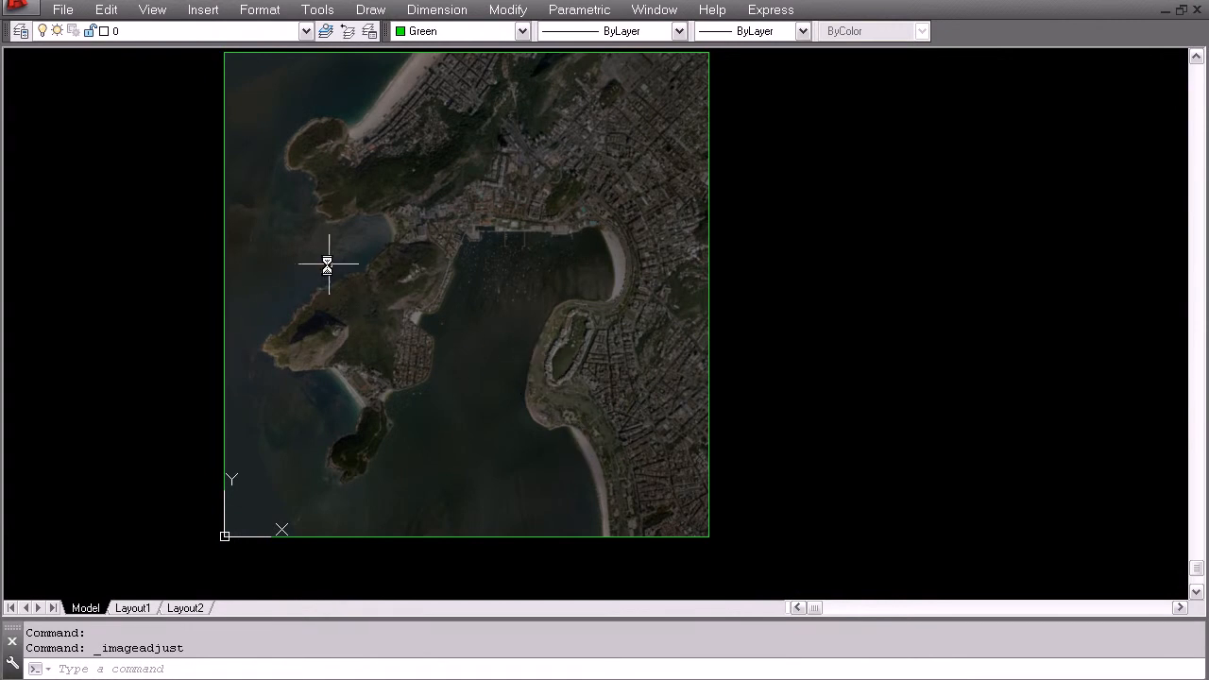
middle_click_drag(327, 267, 322, 325)
middle_click_drag(457, 323, 445, 291)
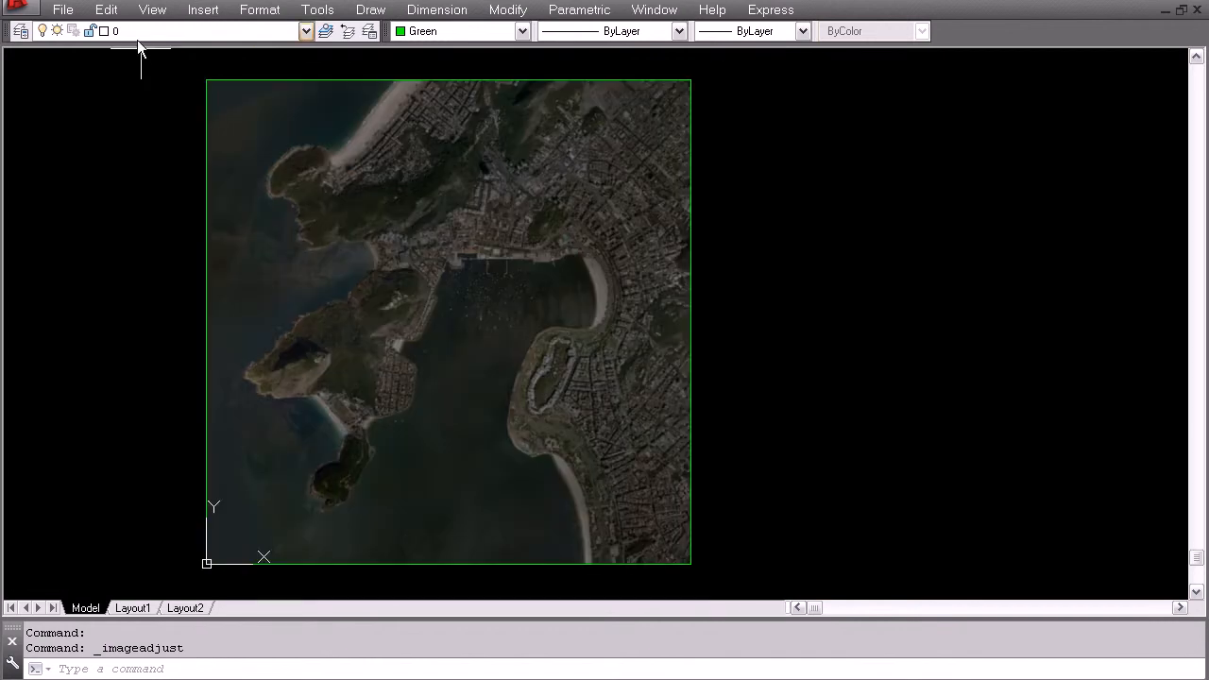
- Turn off the satelite layer and turn on the 00_contours layer to display the contour image
left_click(133, 31)
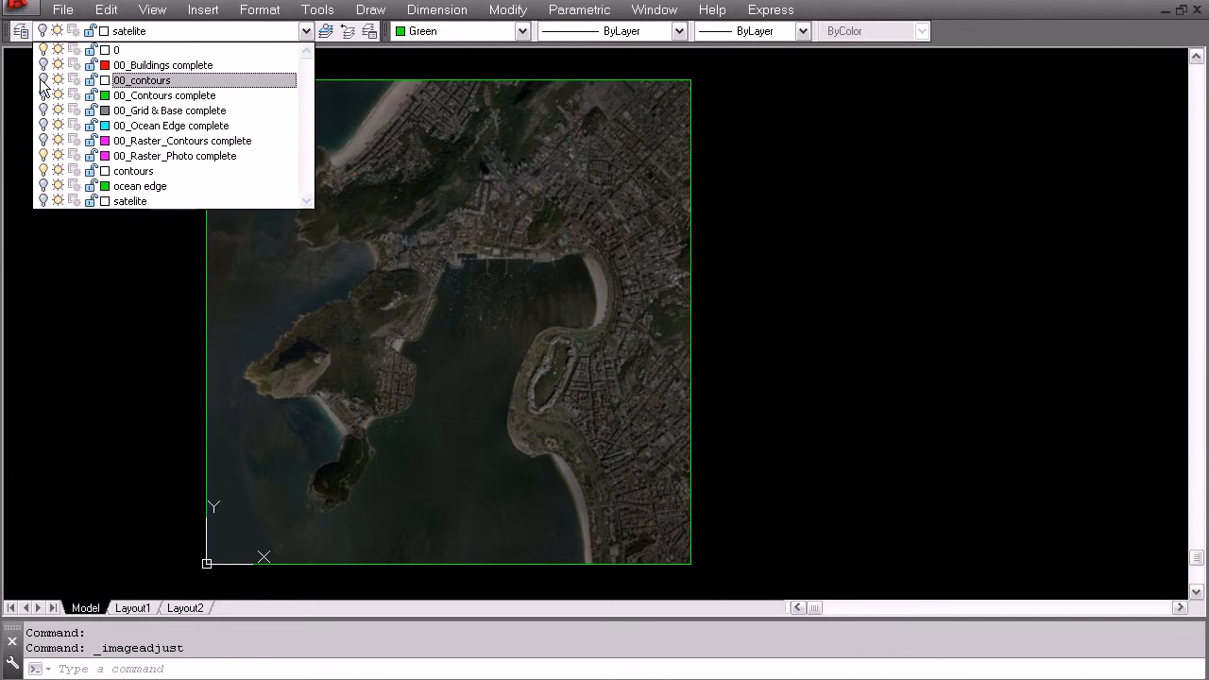
left_click(117, 393)
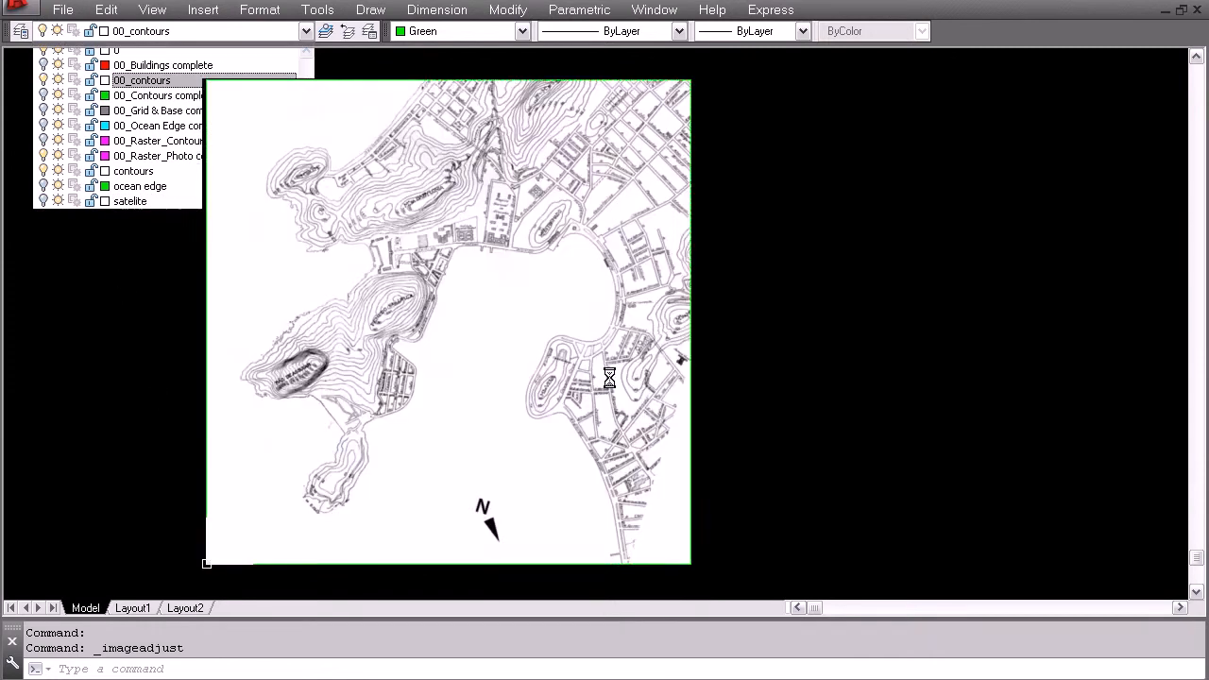
key("Escape")
- Raise the contour image's fade until its white background dims to mid-grey, and inspect the linework up close
left_click_drag(469, 391, 498, 400)
left_click(601, 437)
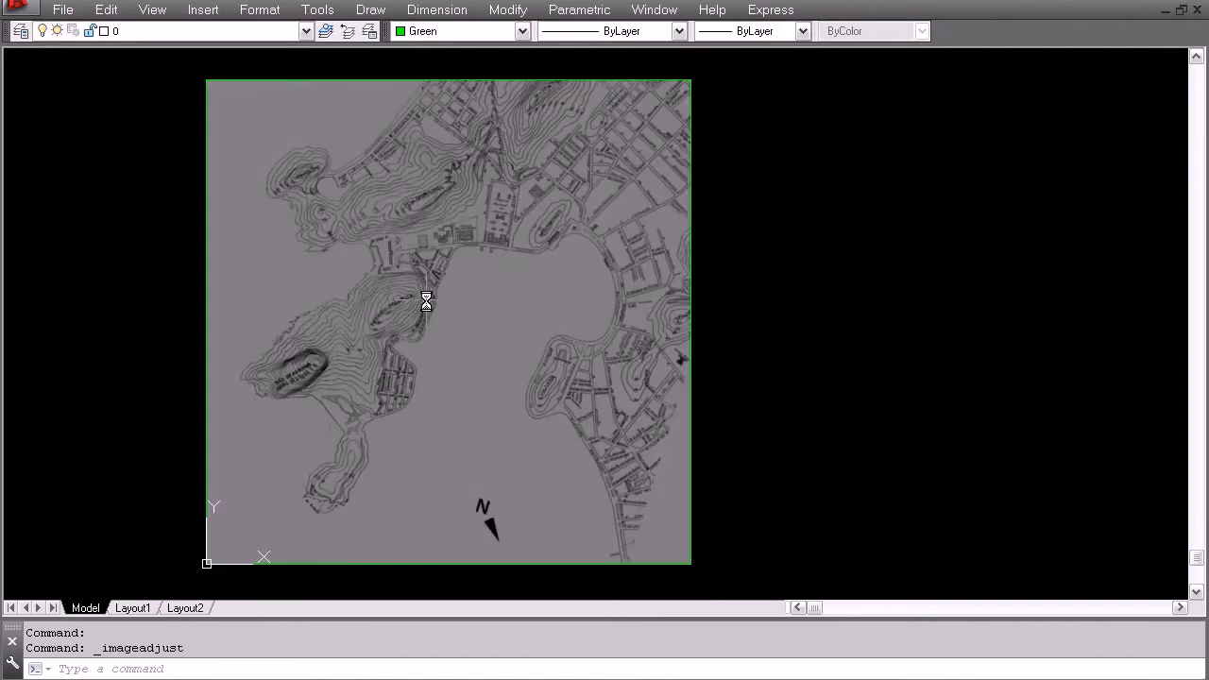
scroll(439, 213, "up", 3)
scroll(407, 199, "up", 2)
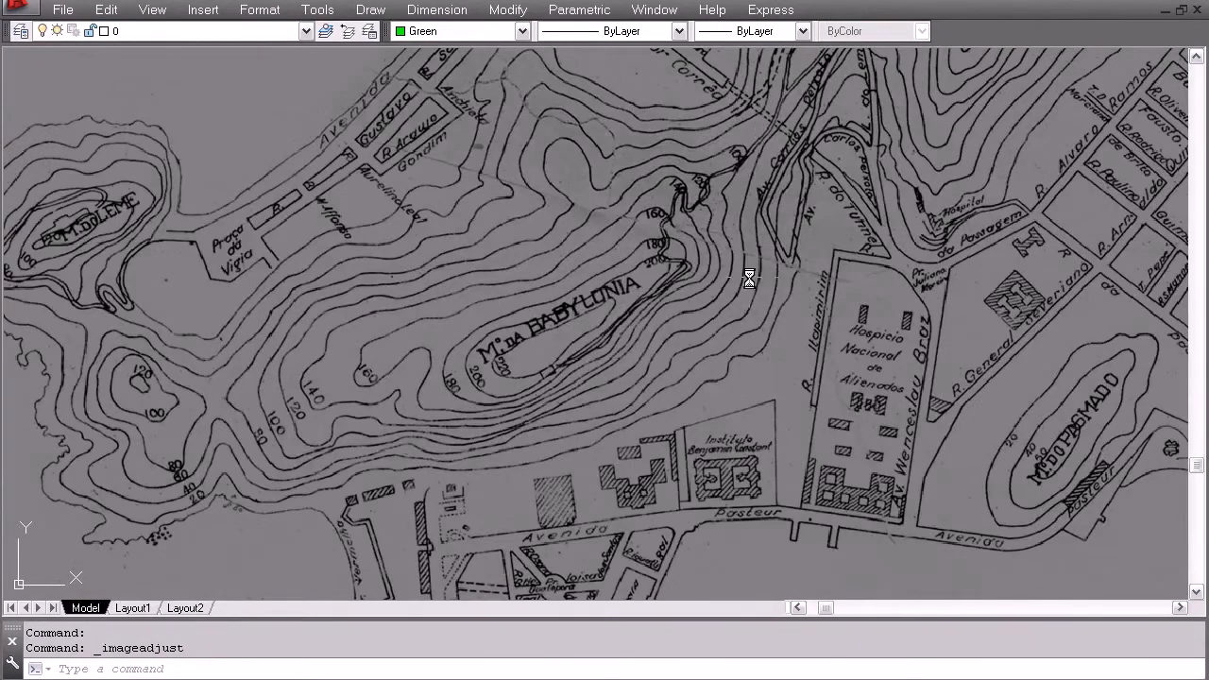
scroll(570, 416, "down", 5)
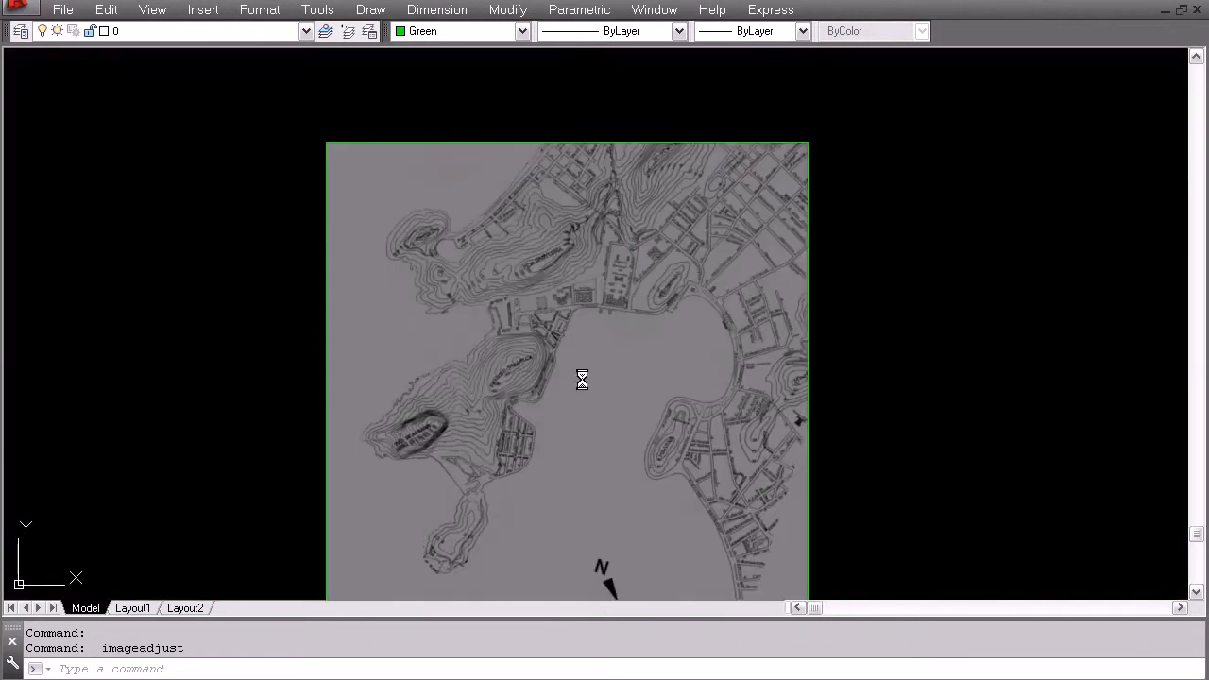
middle_click_drag(546, 444, 564, 378)
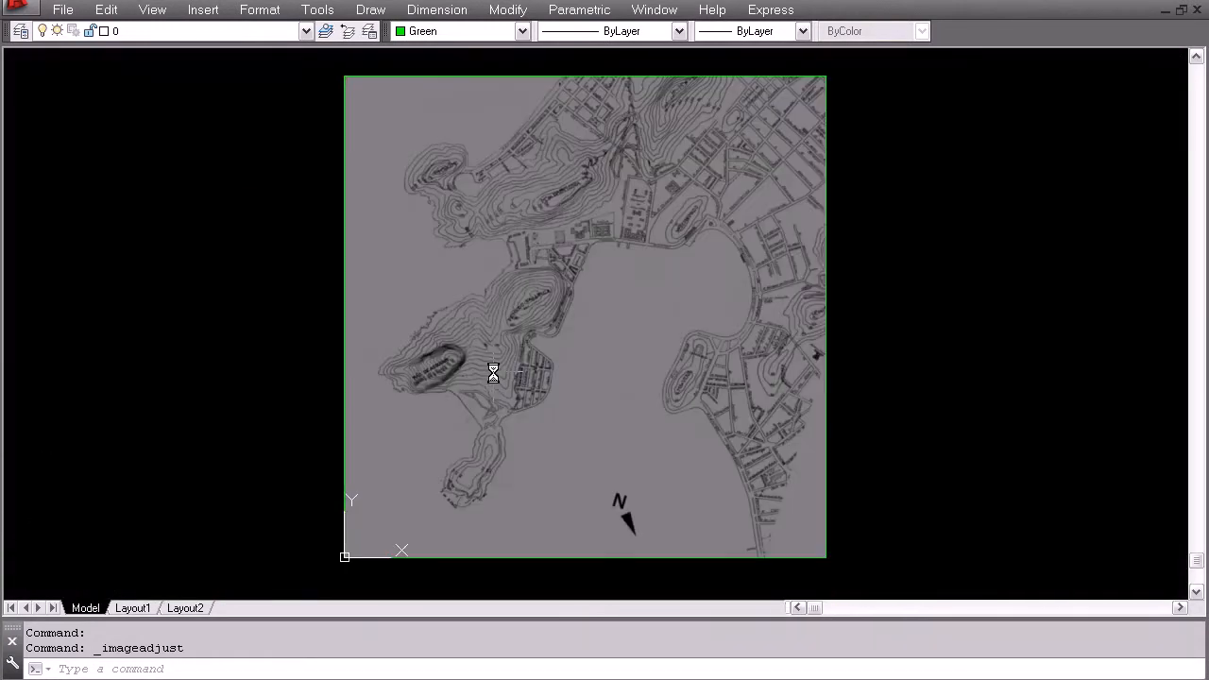